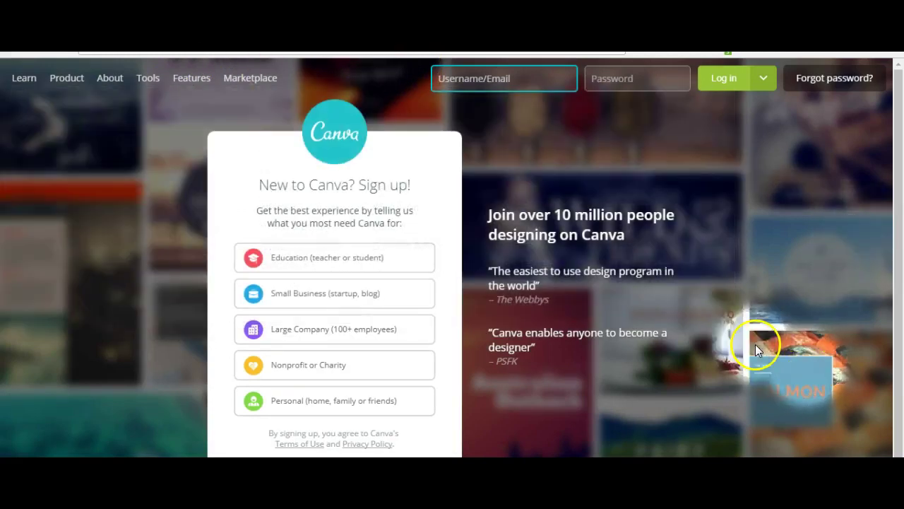
# Log in to Canva with the Facebook account.
pyautogui.click(621, 79)
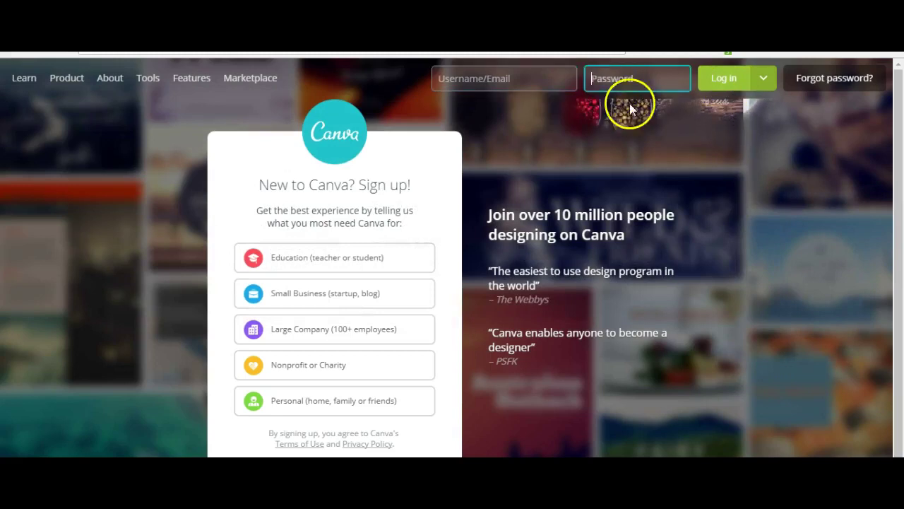
pyautogui.click(730, 84)
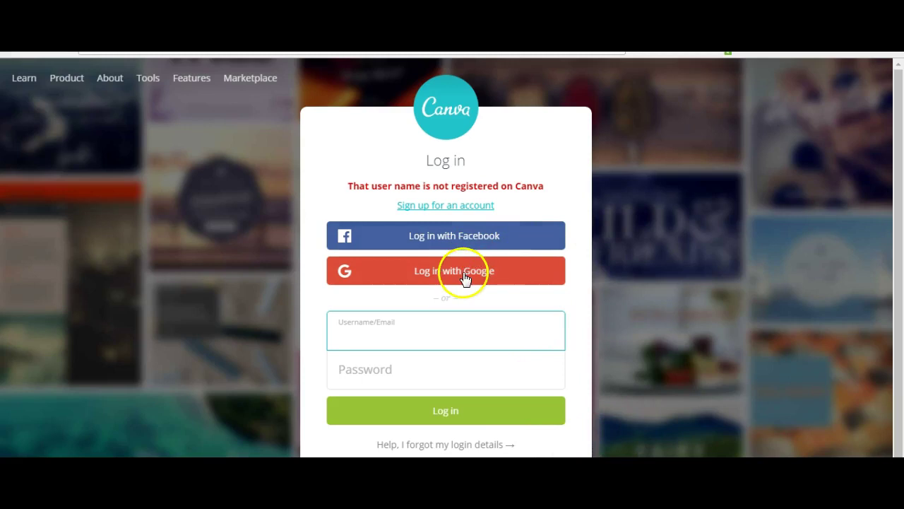
pyautogui.click(504, 236)
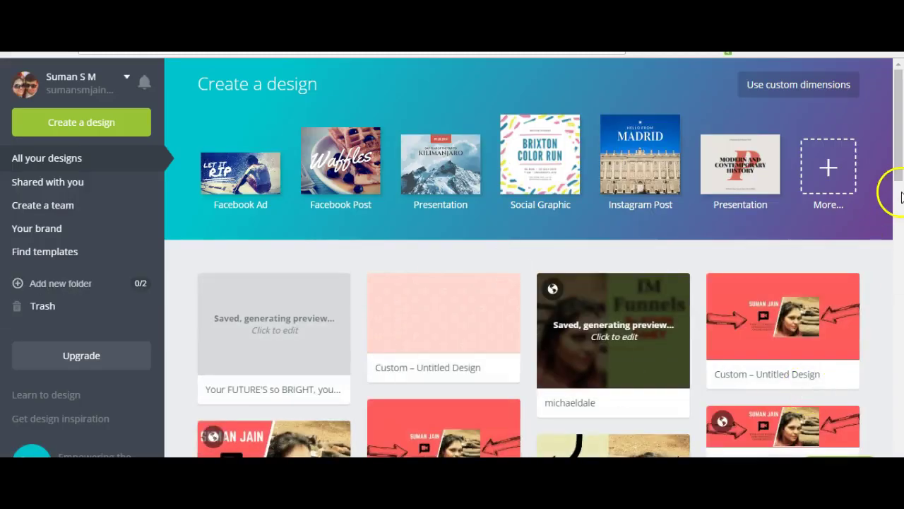
# Create a blank design with custom dimensions of 1200 × 628 px.
pyautogui.moveTo(898, 152); pyautogui.dragTo(860, 111)
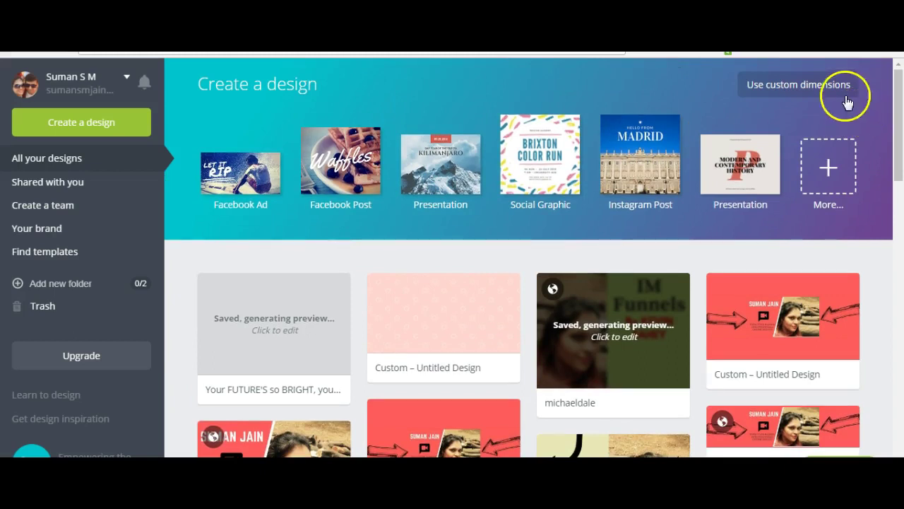
pyautogui.click(780, 86)
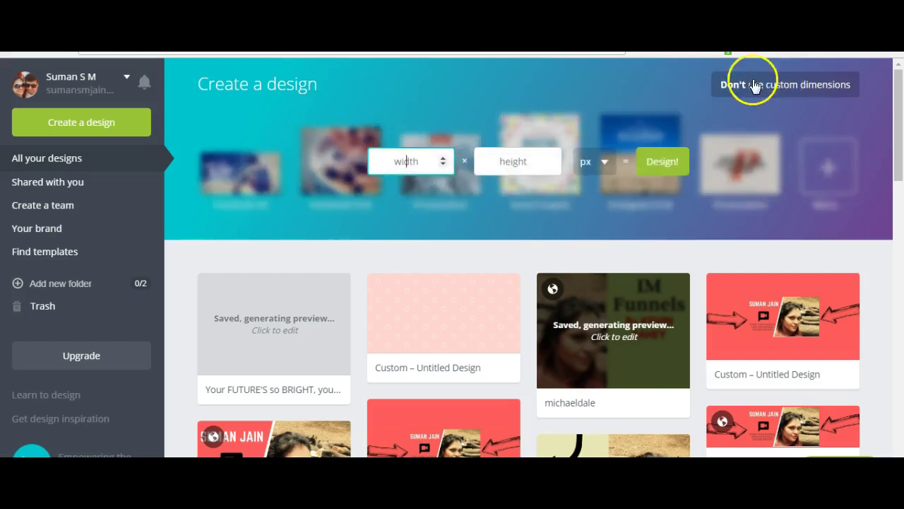
pyautogui.click(433, 154)
pyautogui.write('1')
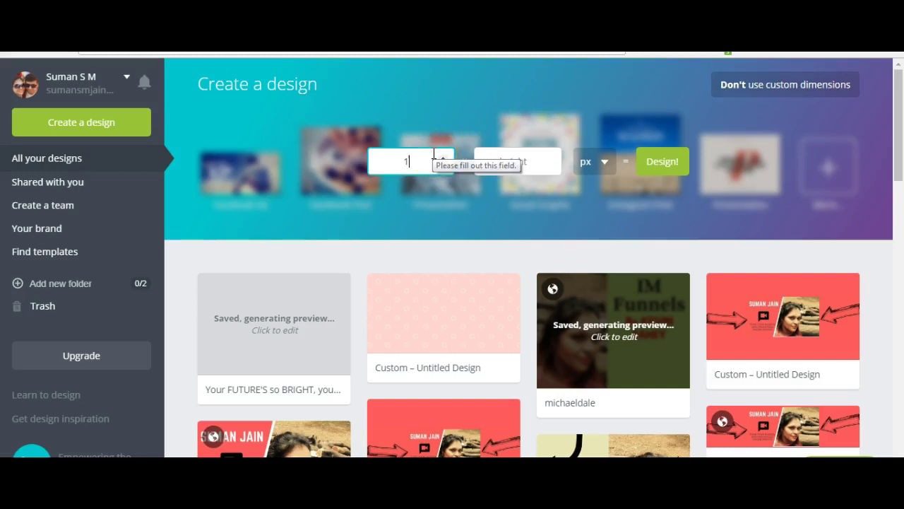
pyautogui.write('200')
pyautogui.click(504, 161)
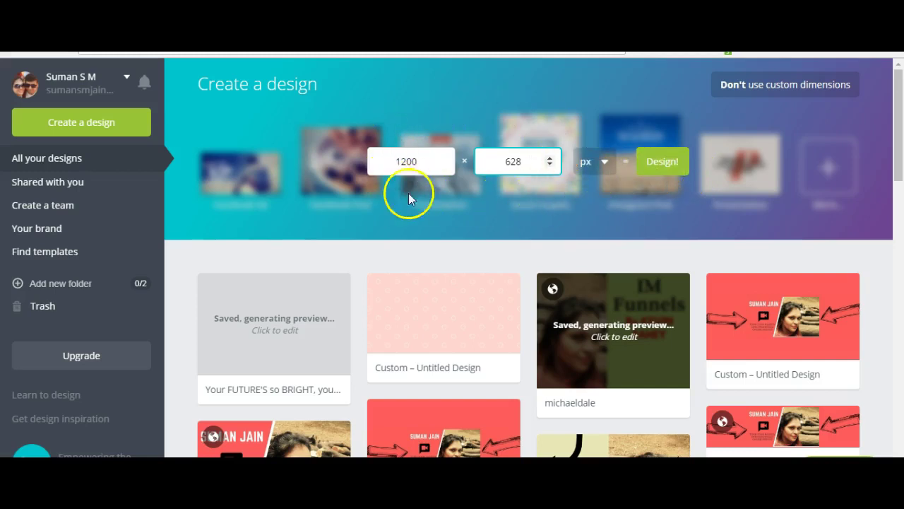
pyautogui.click(676, 159)
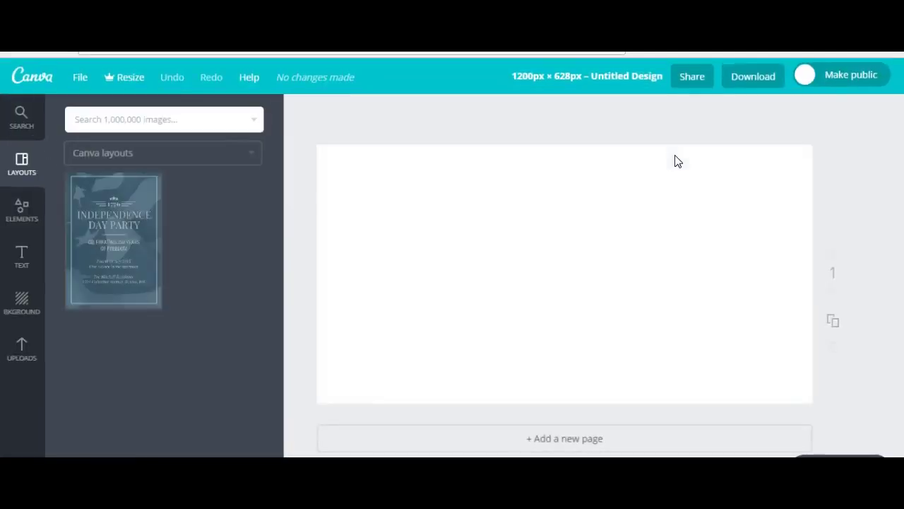
pyautogui.click(514, 107)
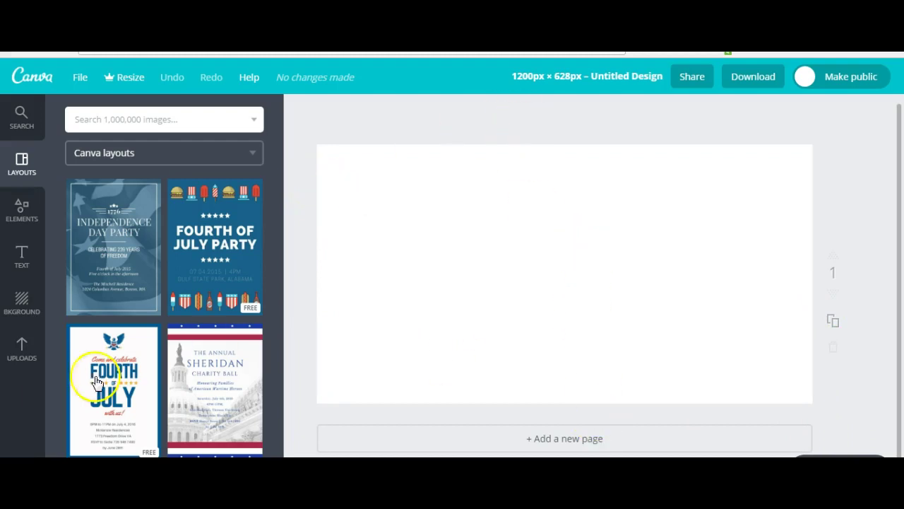
# Try light green and yellow from the default palette as the blank page's background colour.
pyautogui.click(27, 356)
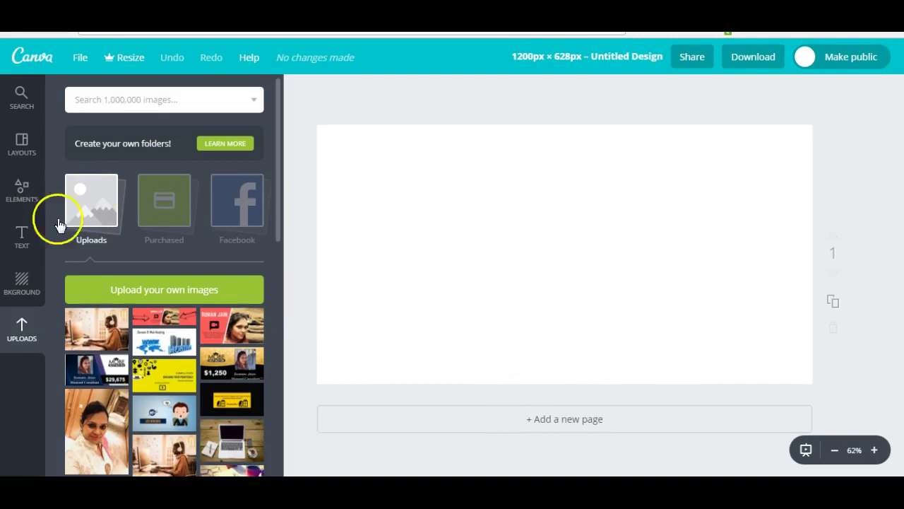
pyautogui.click(24, 284)
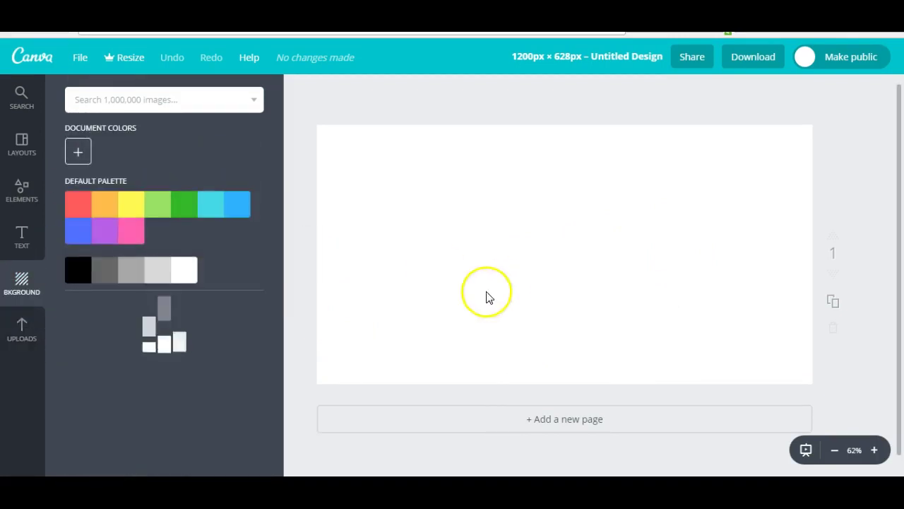
pyautogui.click(459, 223)
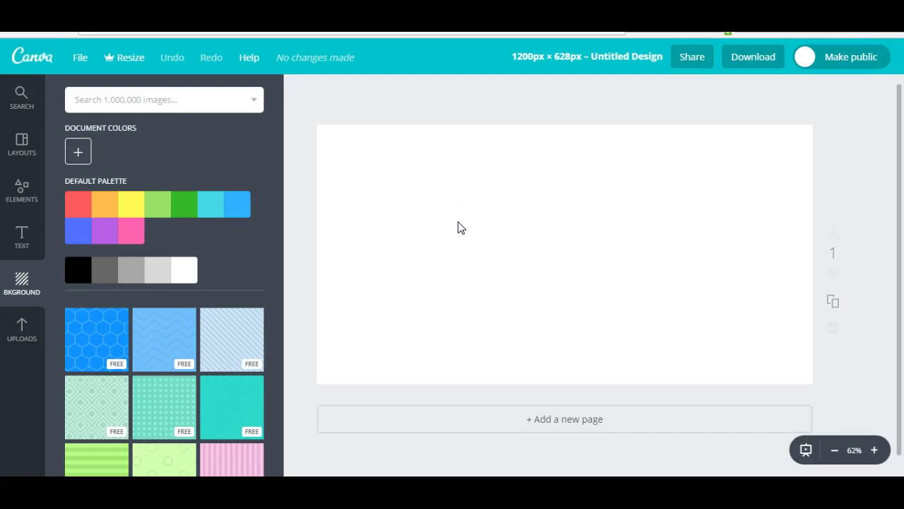
pyautogui.click(437, 219)
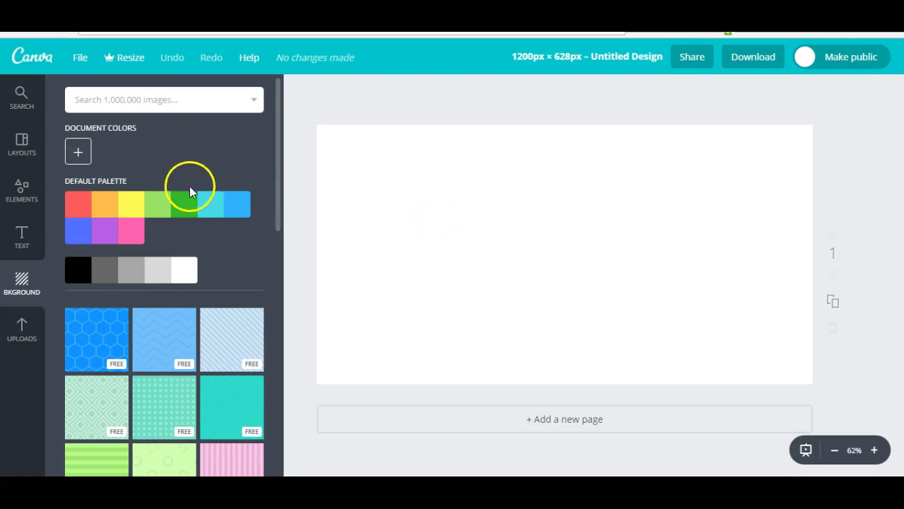
pyautogui.click(166, 211)
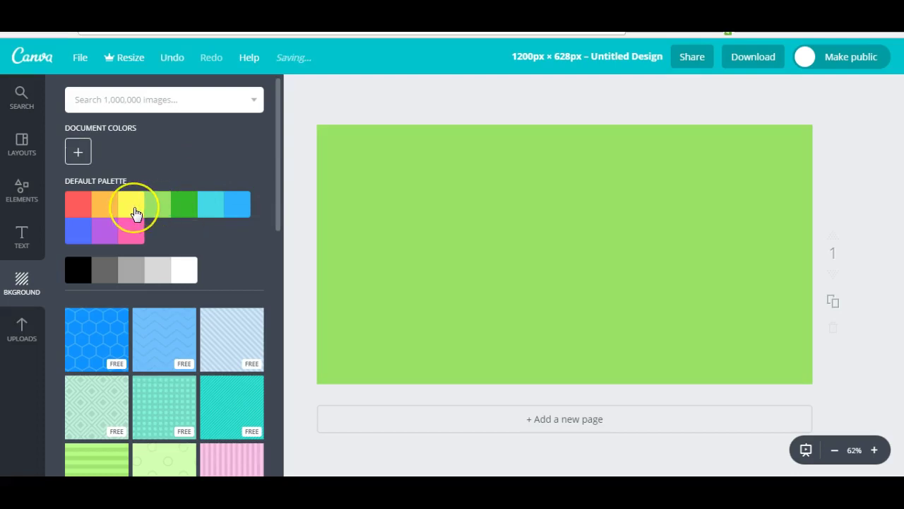
pyautogui.click(134, 213)
# Try several custom background colours on the colour wheel and settle on the light green 9cffab.
pyautogui.click(78, 152)
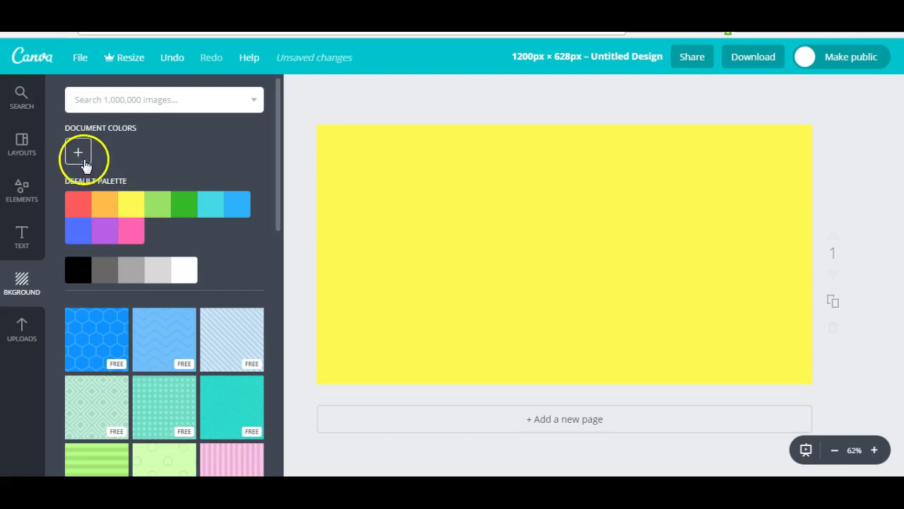
pyautogui.click(161, 187)
pyautogui.click(146, 226)
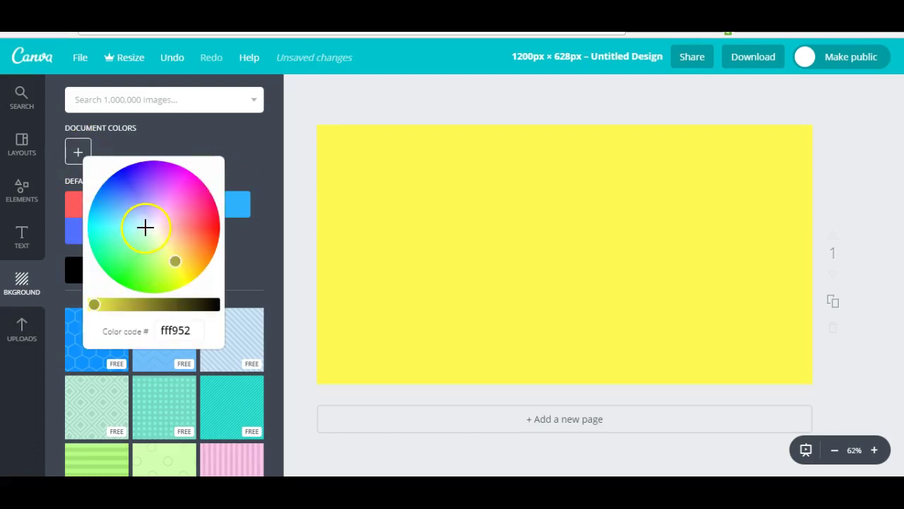
pyautogui.click(166, 226)
pyautogui.click(168, 250)
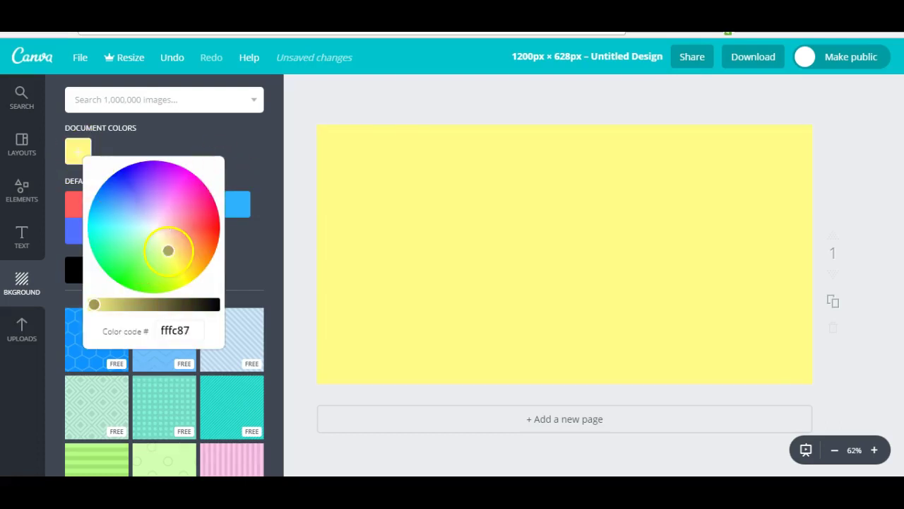
pyautogui.click(152, 247)
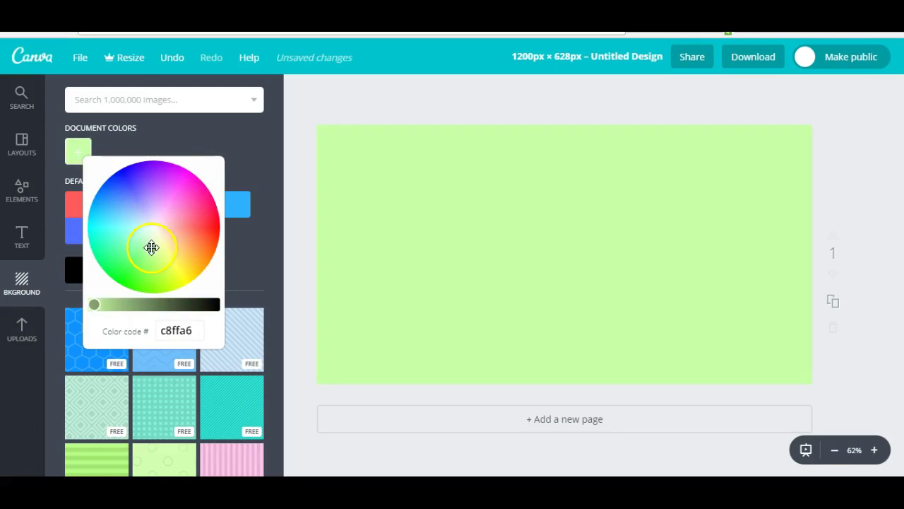
pyautogui.click(137, 250)
pyautogui.click(154, 242)
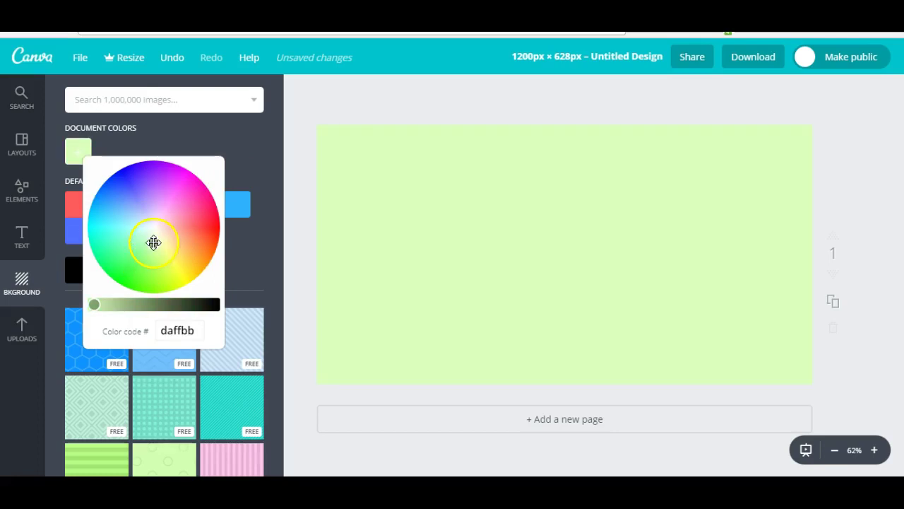
pyautogui.click(156, 250)
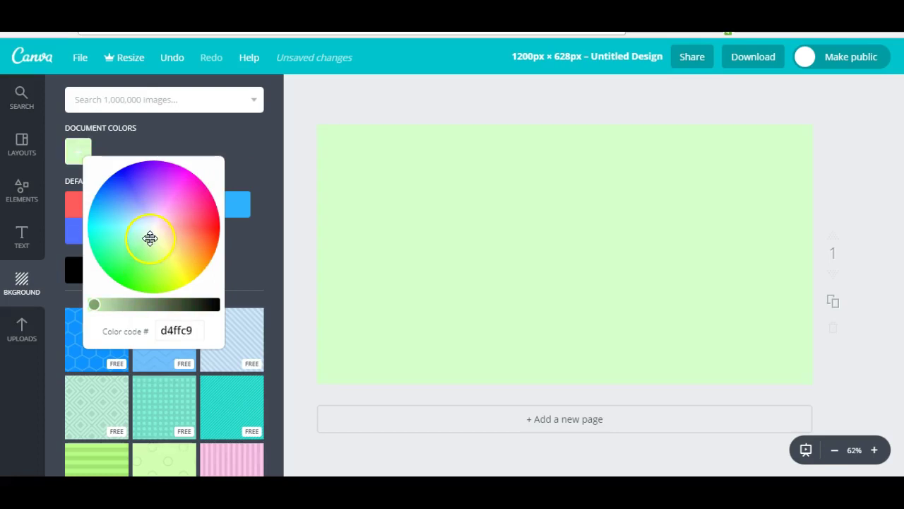
pyautogui.click(156, 228)
pyautogui.click(150, 194)
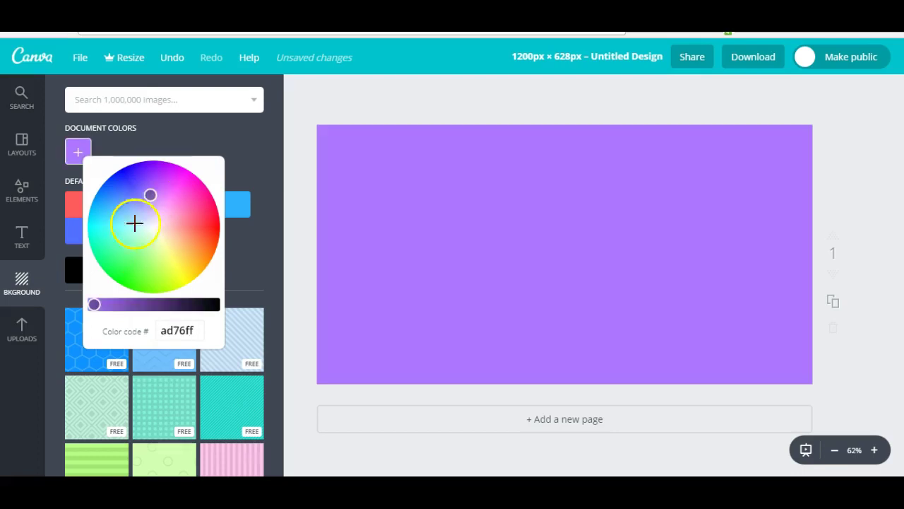
pyautogui.click(137, 234)
pyautogui.click(132, 229)
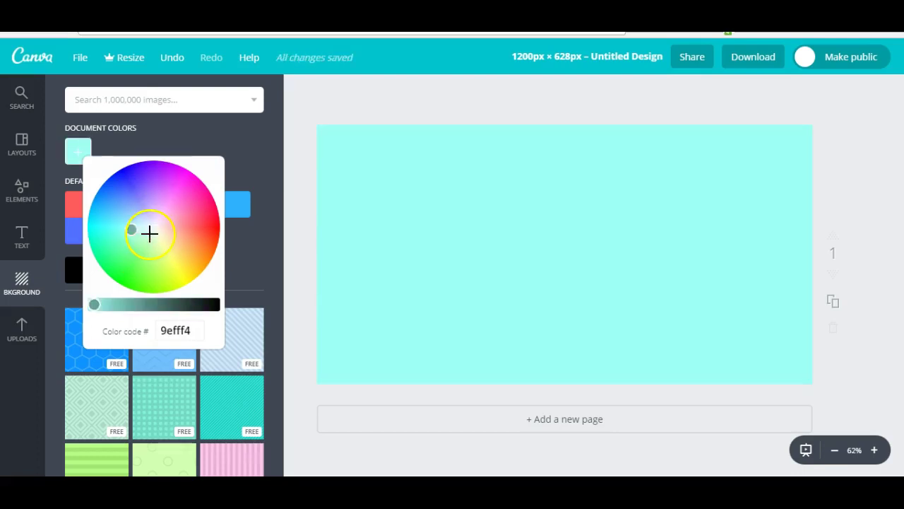
pyautogui.click(149, 233)
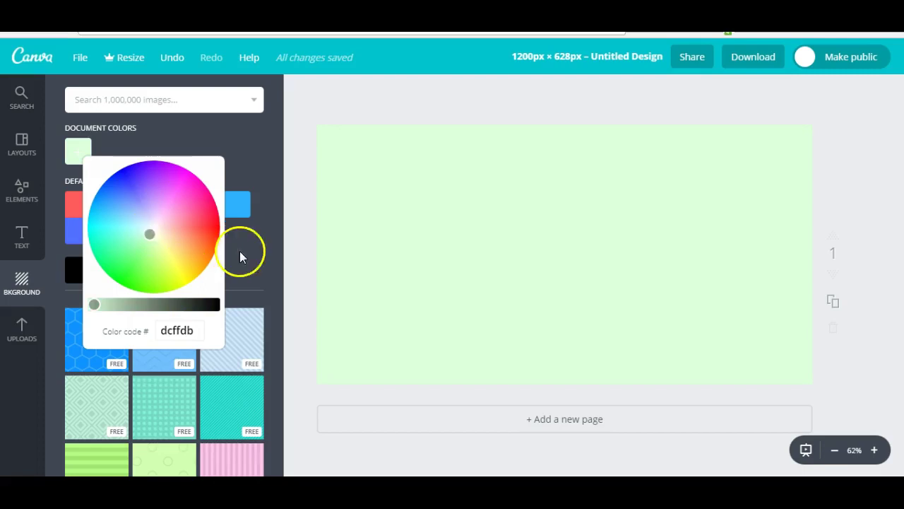
pyautogui.click(155, 248)
pyautogui.click(139, 244)
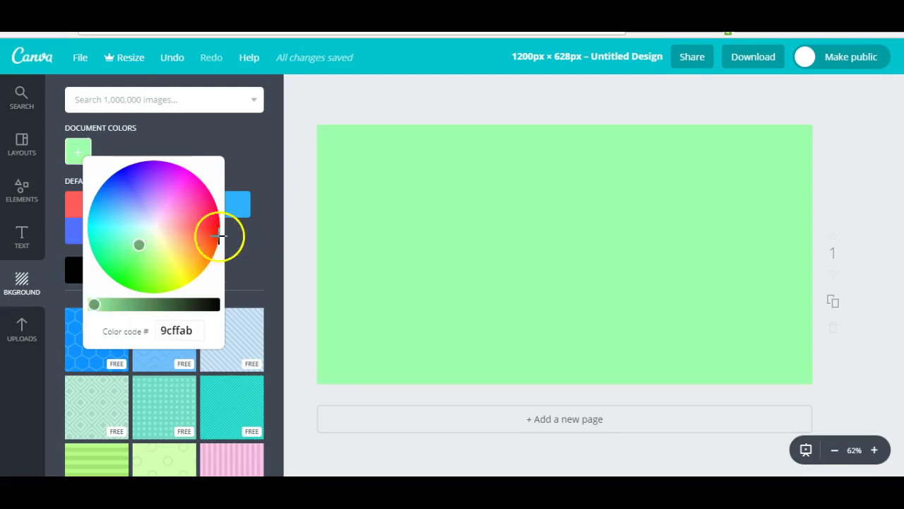
pyautogui.click(248, 243)
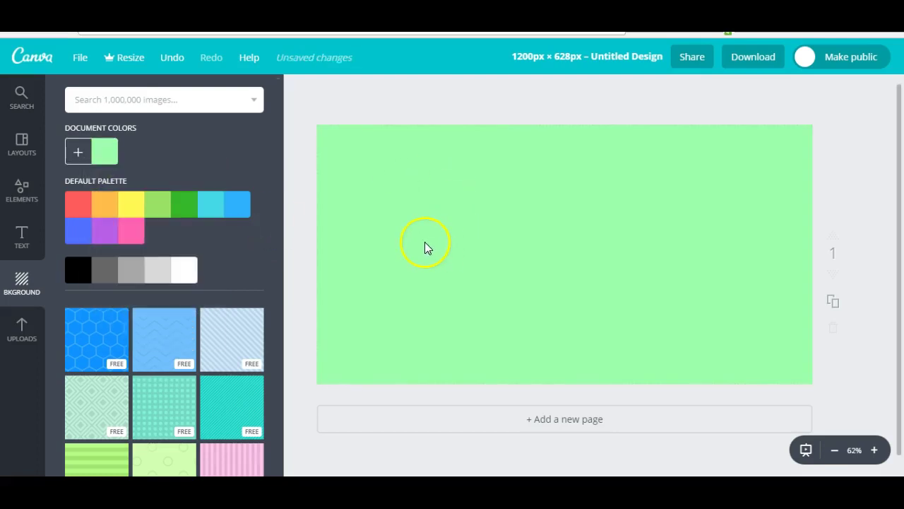
pyautogui.click(27, 346)
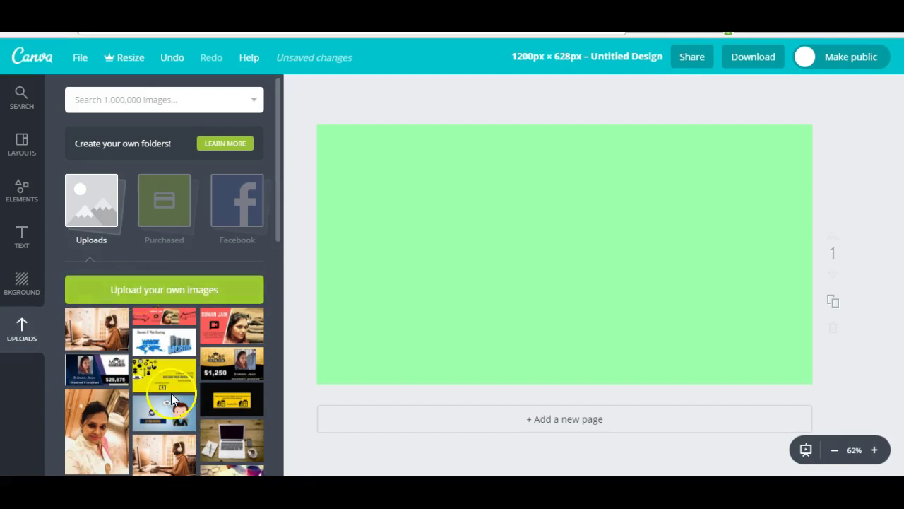
pyautogui.moveTo(278, 233); pyautogui.dragTo(285, 377)
pyautogui.scroll(10, 265, 196)
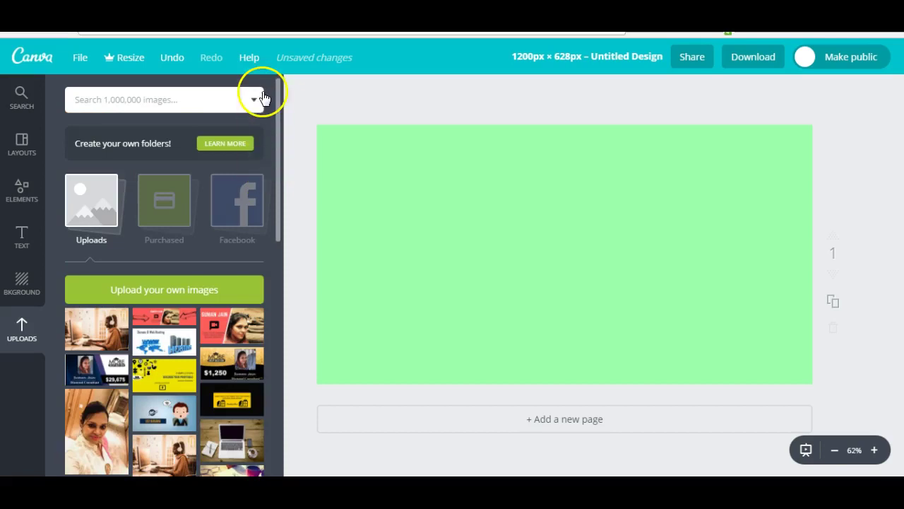
# Search the image library for "beach" and browse the results.
pyautogui.click(129, 97)
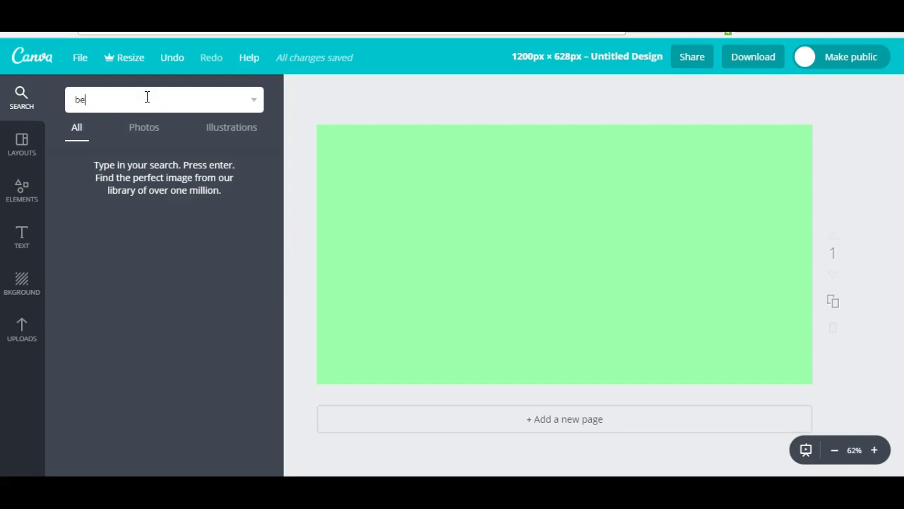
pyautogui.press('Return')
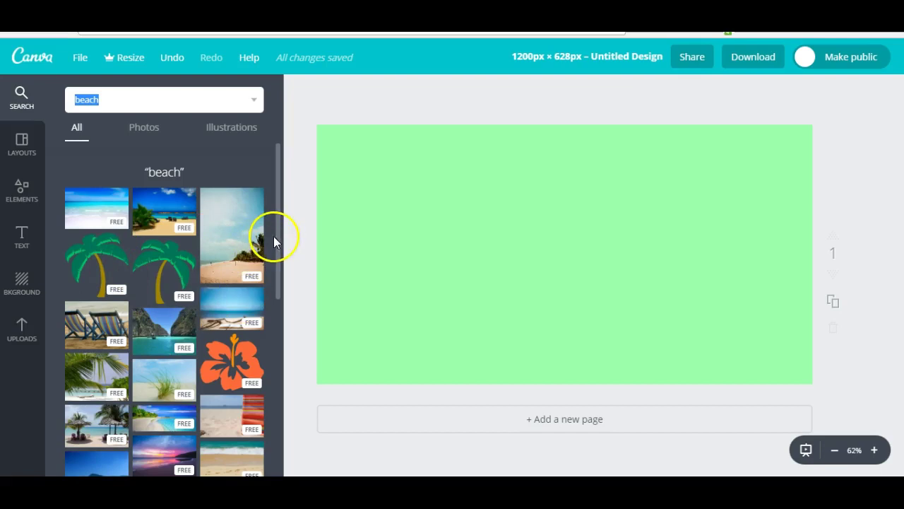
pyautogui.moveTo(280, 248); pyautogui.dragTo(22, 274)
# Add the uploaded portrait photo of the woman in front of the stacked logs to the page.
pyautogui.click(21, 336)
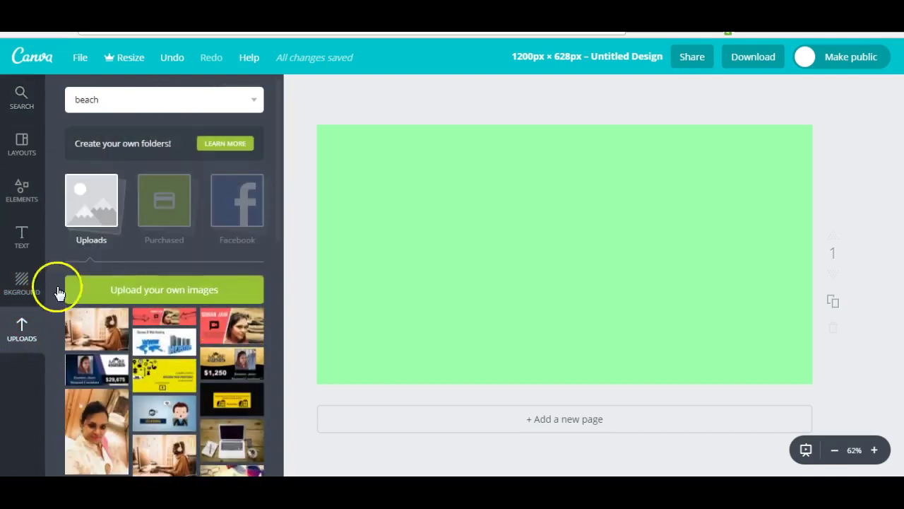
pyautogui.moveTo(281, 244); pyautogui.dragTo(294, 375)
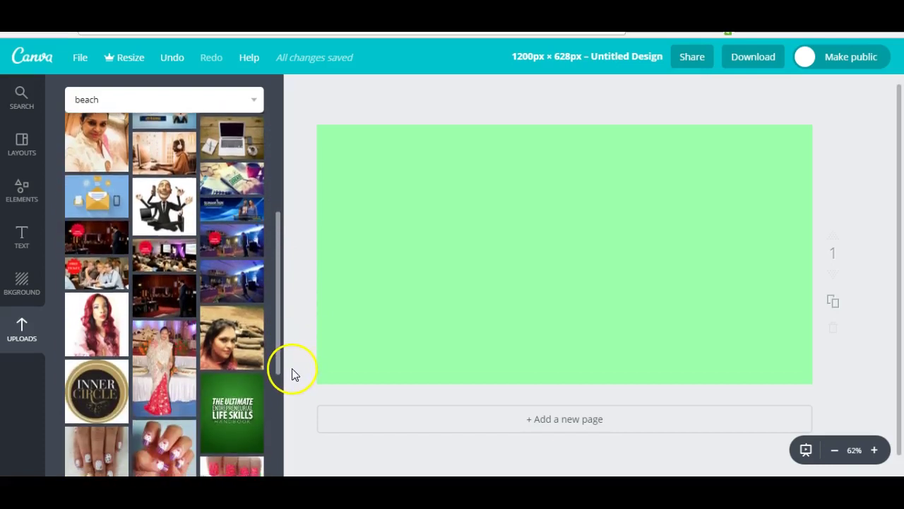
pyautogui.click(243, 344)
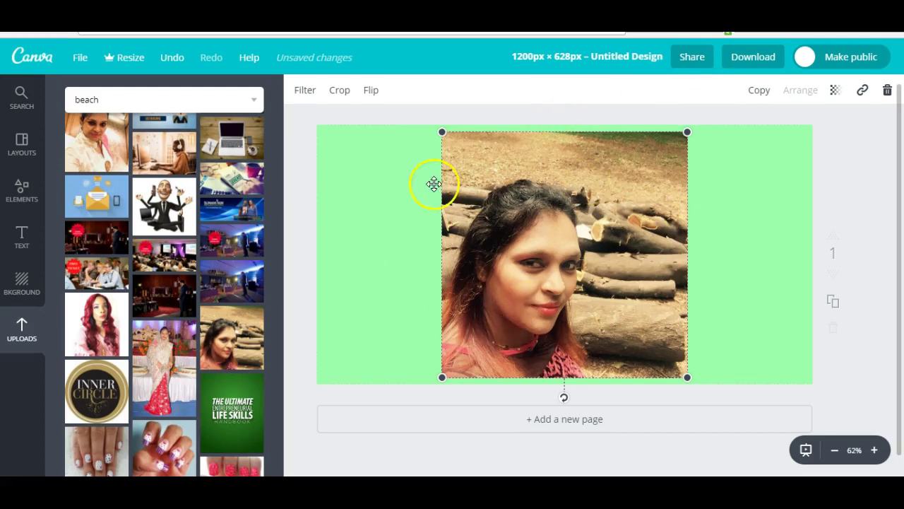
# Move the portrait photo to the page's left edge and resize it to fill the full page height, then deselect it.
pyautogui.moveTo(450, 208); pyautogui.dragTo(356, 198)
pyautogui.moveTo(325, 133); pyautogui.dragTo(316, 124)
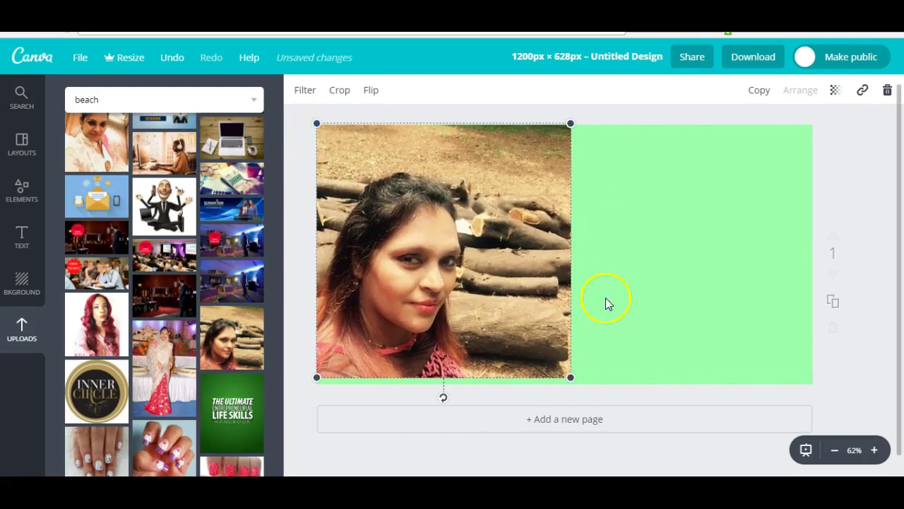
pyautogui.moveTo(570, 378); pyautogui.dragTo(578, 384)
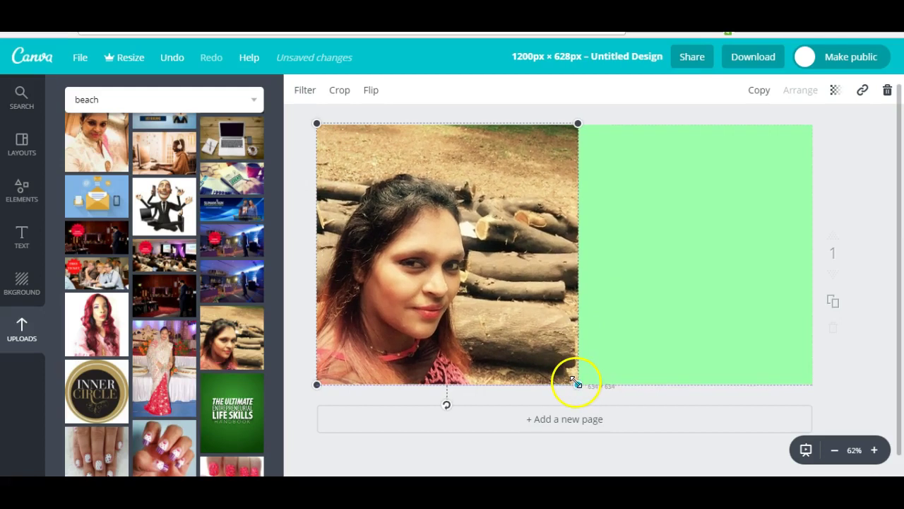
pyautogui.moveTo(578, 123); pyautogui.dragTo(575, 125)
pyautogui.click(695, 258)
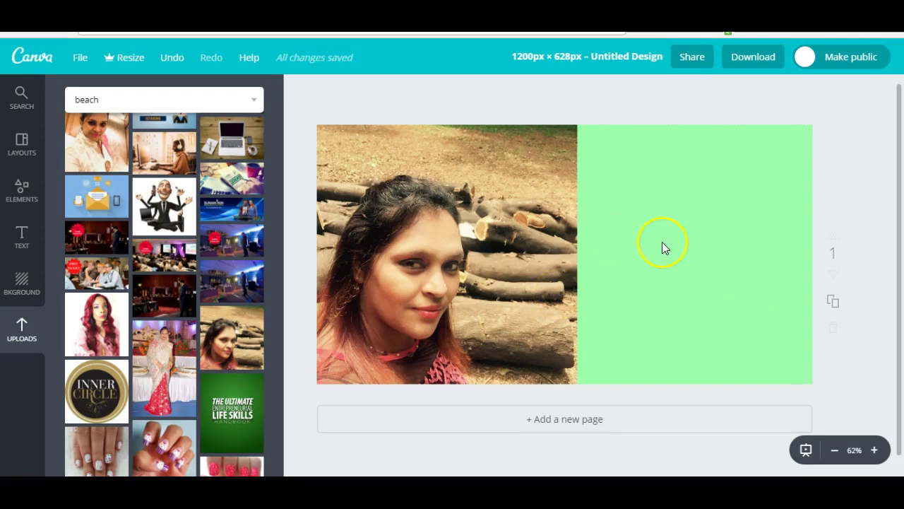
# Browse the ready-made text combinations and add the "Your FUTURE'S so BRIGHT, you have to wear shades!" one to the page.
pyautogui.click(17, 199)
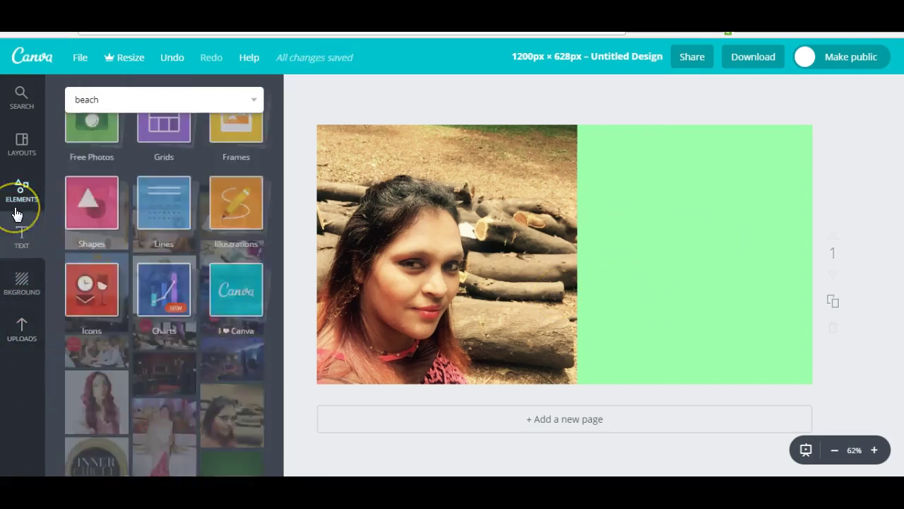
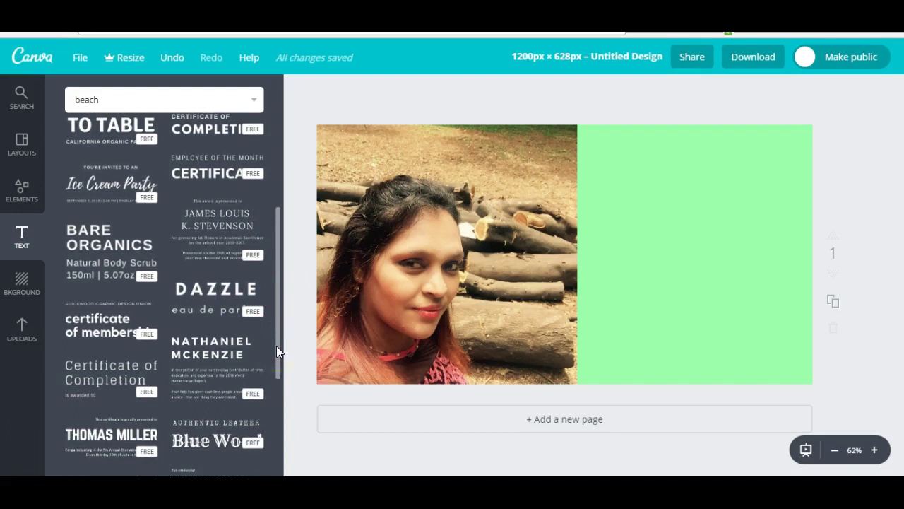
pyautogui.moveTo(276, 346); pyautogui.dragTo(282, 297)
pyautogui.scroll(-5, 281, 420)
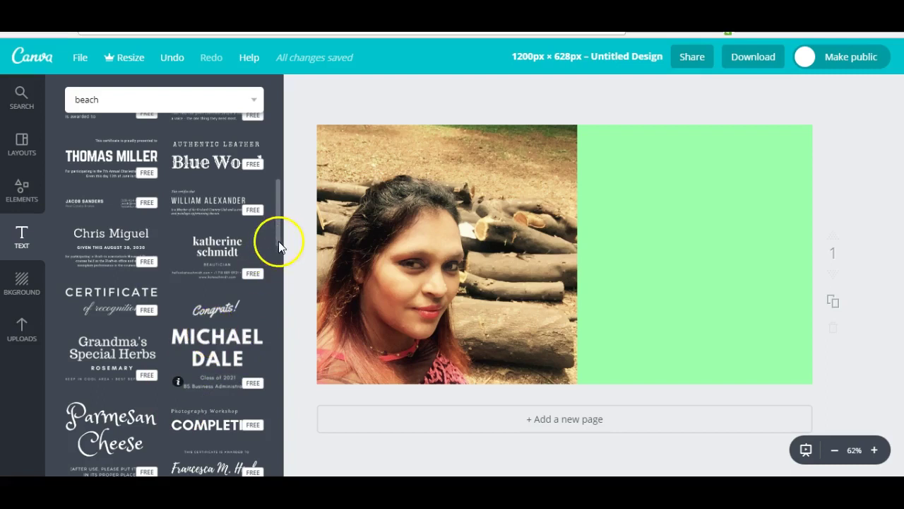
pyautogui.moveTo(279, 232); pyautogui.dragTo(279, 333)
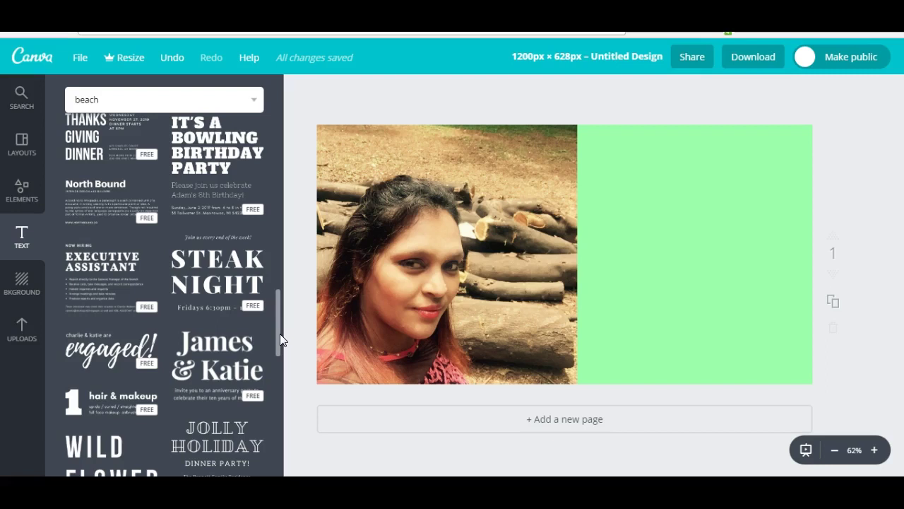
pyautogui.moveTo(279, 333); pyautogui.dragTo(283, 462)
pyautogui.scroll(-3, 282, 439)
pyautogui.click(91, 330)
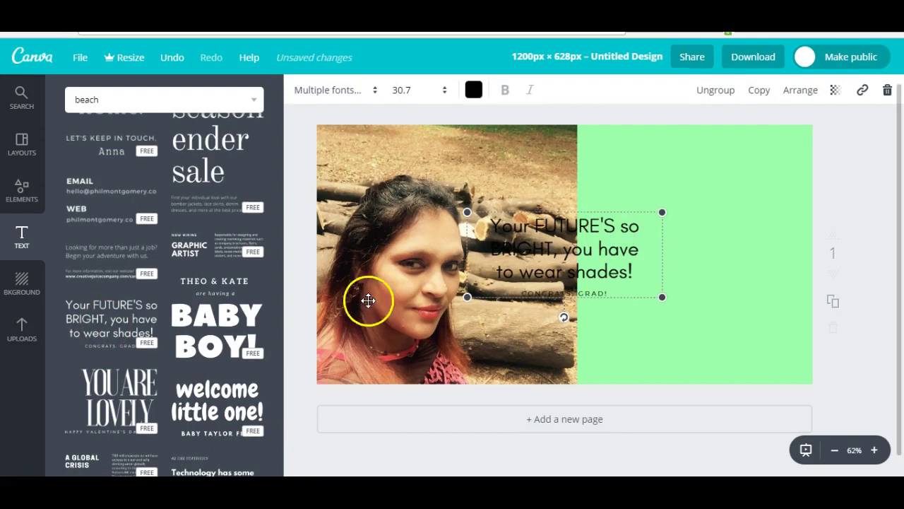
# Move the added text group onto the green area and enlarge it to span nearly the area's full width.
pyautogui.moveTo(589, 247); pyautogui.dragTo(697, 228)
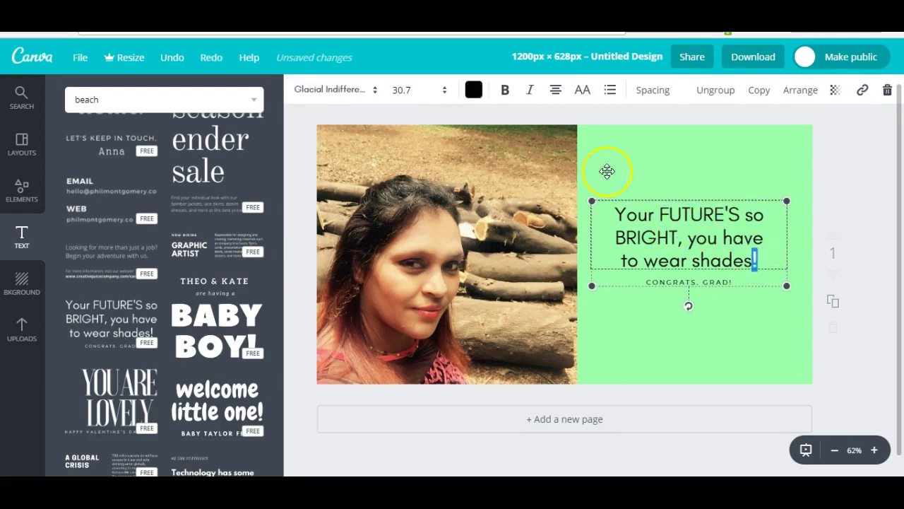
pyautogui.moveTo(591, 201); pyautogui.dragTo(577, 202)
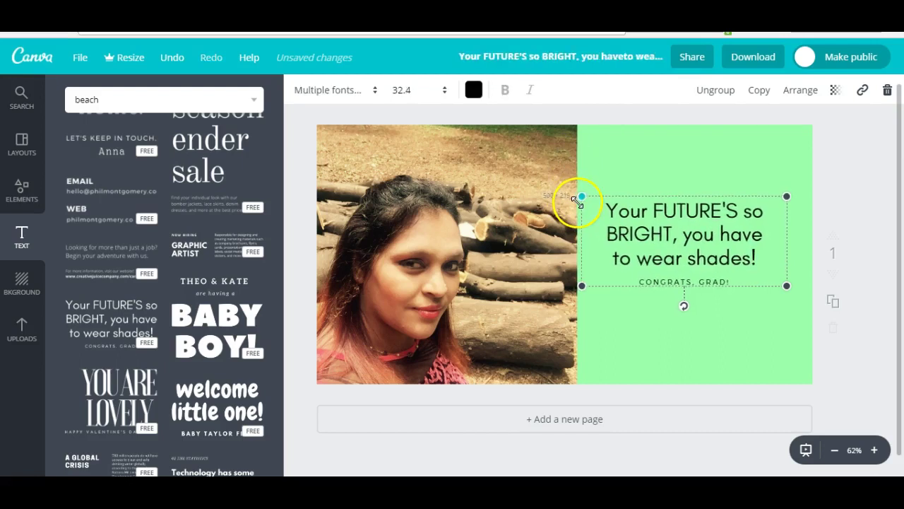
pyautogui.moveTo(784, 285); pyautogui.dragTo(809, 295)
# Replace the main text's wording with "How to Make A Facebook Ad Image!".
pyautogui.click(773, 269)
pyautogui.moveTo(770, 266); pyautogui.dragTo(612, 212)
pyautogui.press('BackSpace')
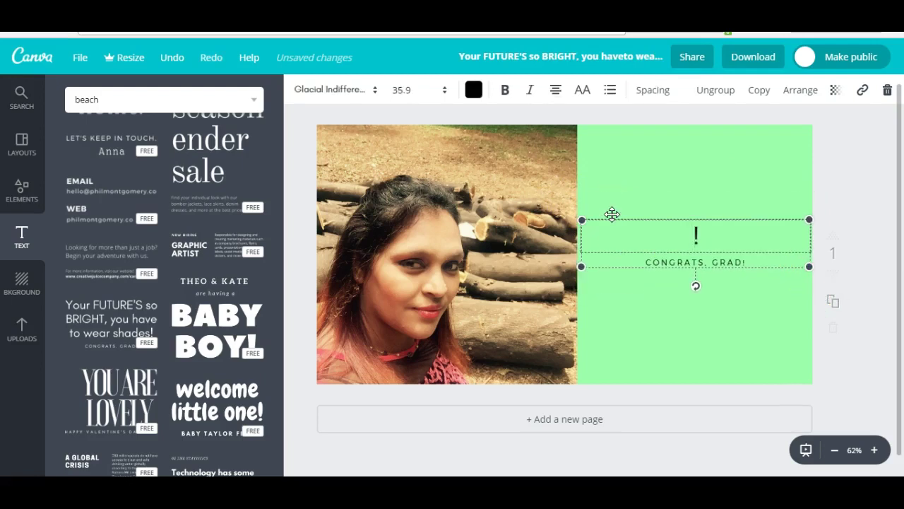
pyautogui.write('How to M')
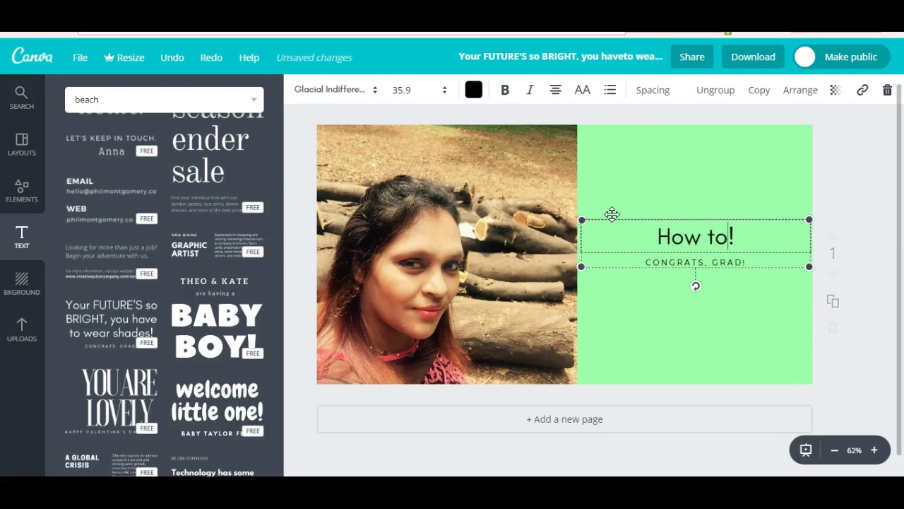
pyautogui.write('ake ')
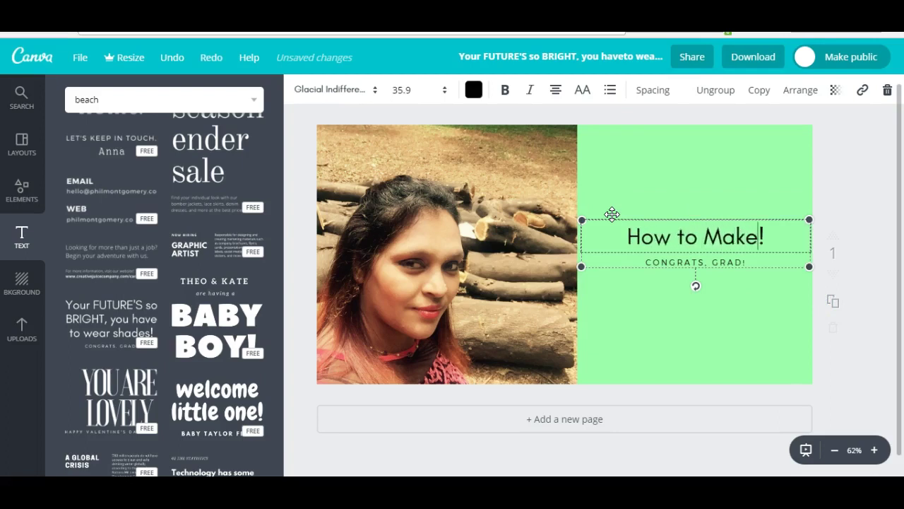
pyautogui.write('A')
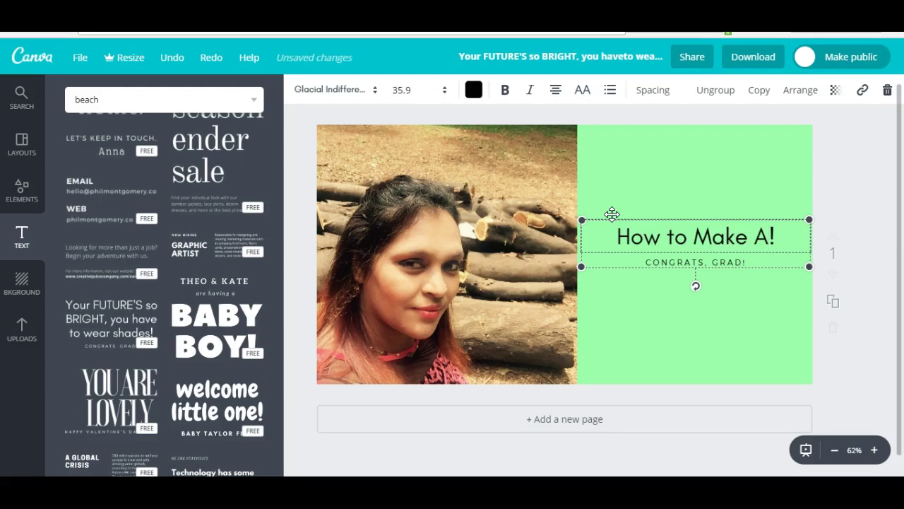
pyautogui.write(' Facebook Ad Image')
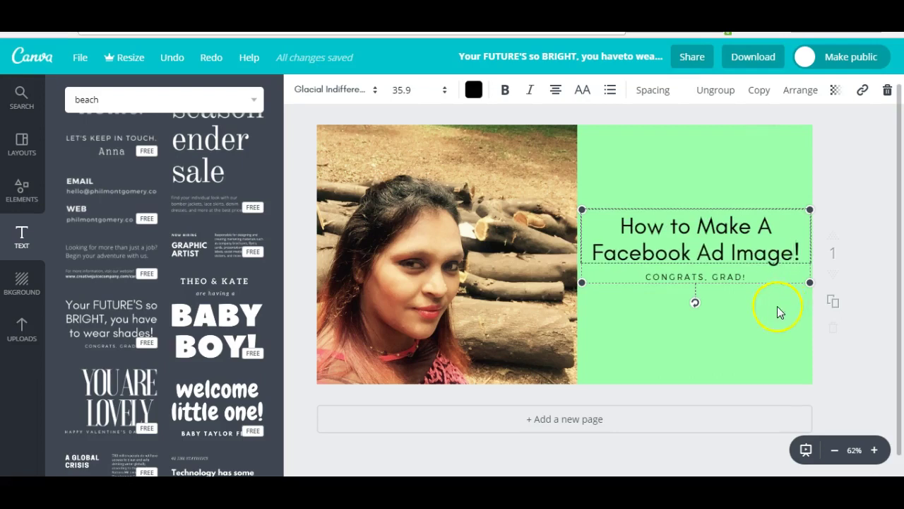
# Replace the "CONGRATS, GRAD!" subtitle with "FACEBOOK TUTORIAL" and nudge the text group within the green area.
pyautogui.doubleClick(704, 278)
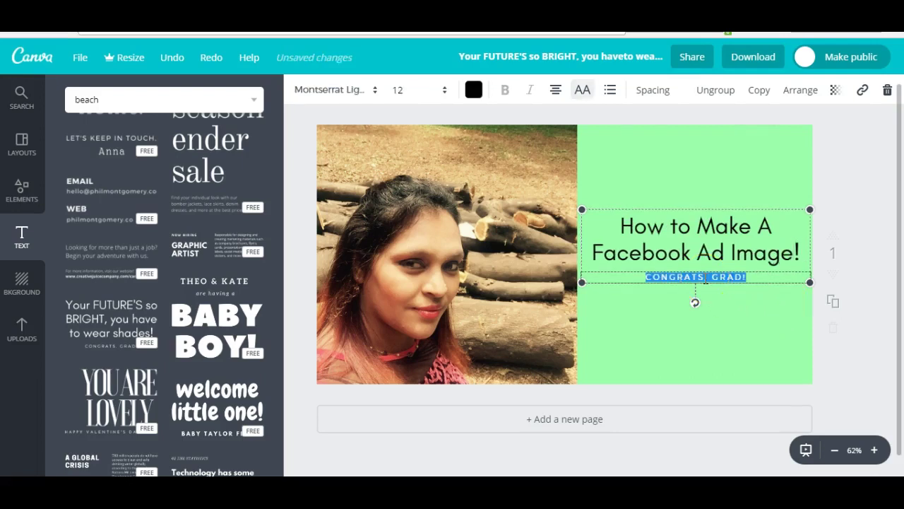
pyautogui.write('FACEBOOK TUTORIAL')
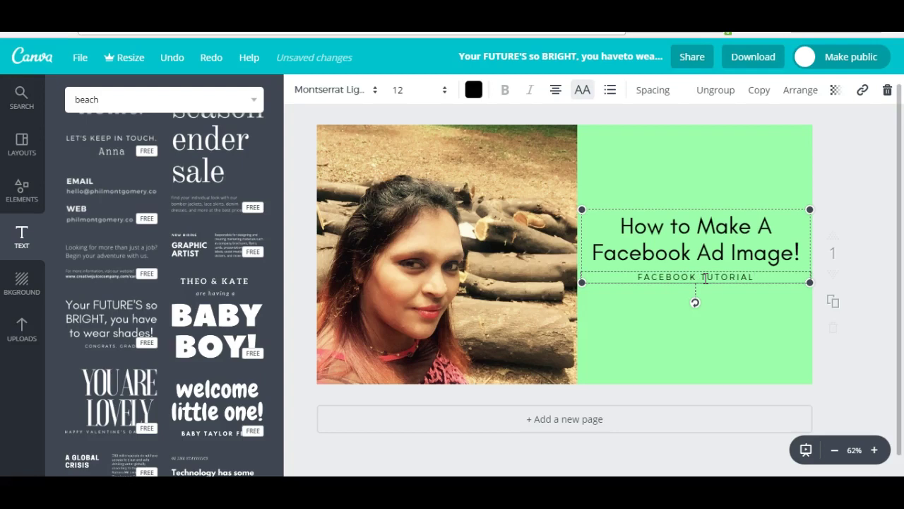
pyautogui.moveTo(710, 228); pyautogui.dragTo(709, 241)
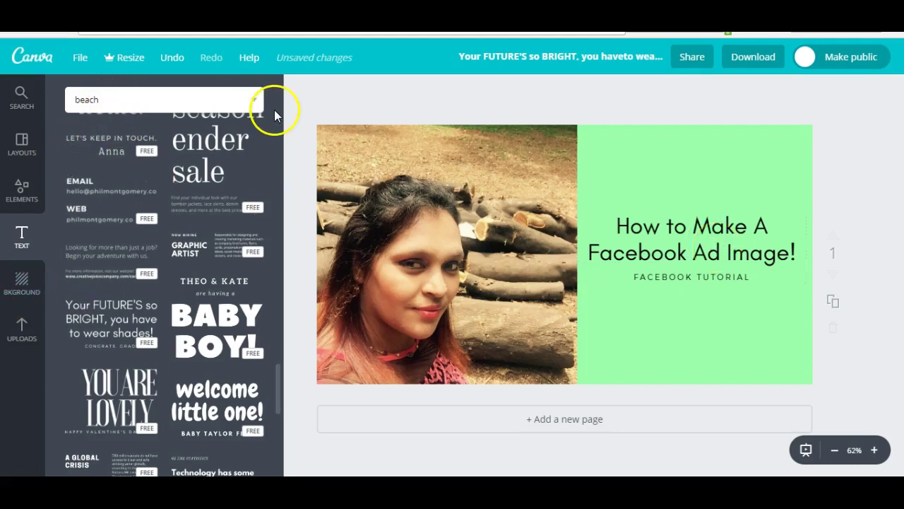
# Search the image library for "video", browse the results and add the free grey circle play button to the page.
pyautogui.click(254, 103)
pyautogui.click(159, 102)
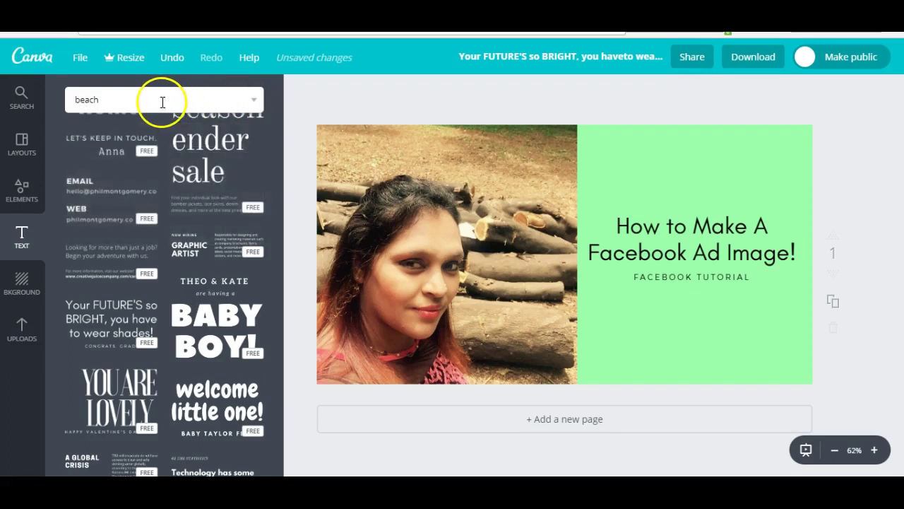
pyautogui.press('Return')
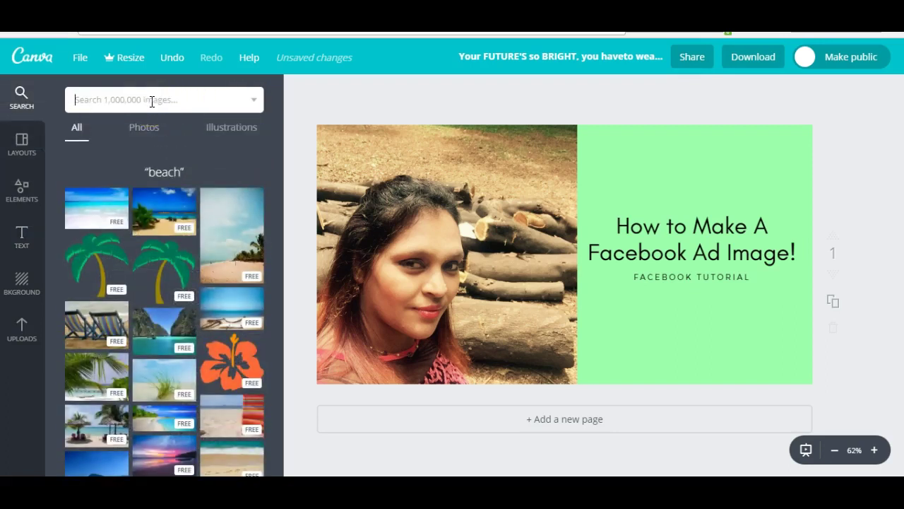
pyautogui.write('video')
pyautogui.press('Return')
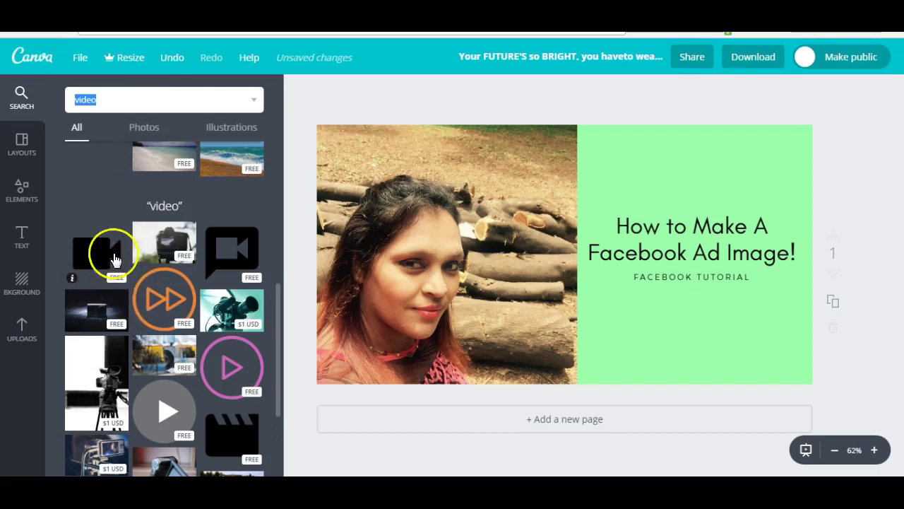
pyautogui.moveTo(278, 353); pyautogui.dragTo(286, 413)
pyautogui.scroll(-1, 258, 410)
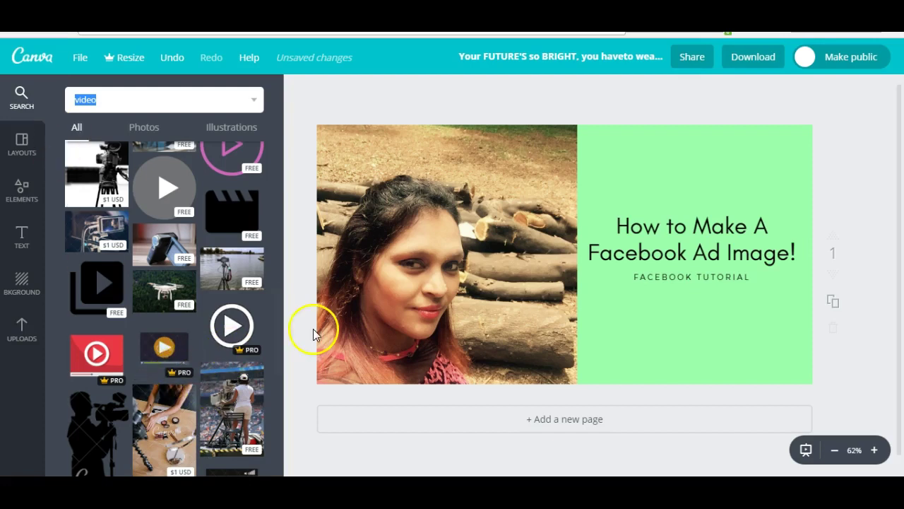
pyautogui.moveTo(280, 329); pyautogui.dragTo(276, 382)
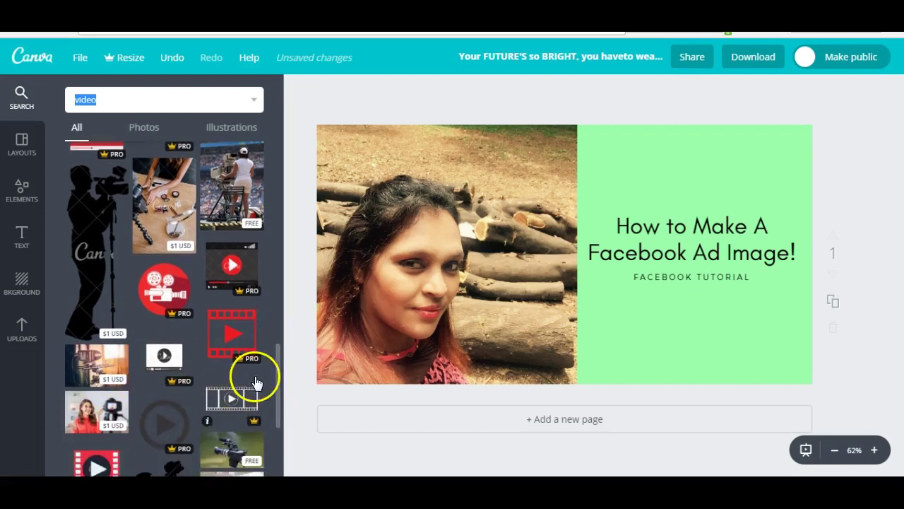
pyautogui.moveTo(279, 397); pyautogui.dragTo(283, 298)
pyautogui.click(157, 384)
# Move the text group up a little, then shrink the play button and place it below the subtitle on the green area.
pyautogui.moveTo(561, 250); pyautogui.dragTo(672, 306)
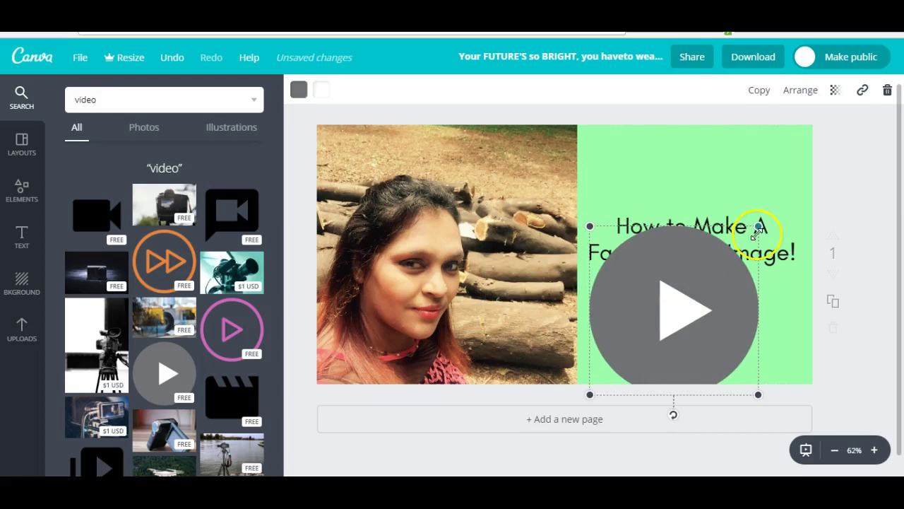
pyautogui.moveTo(758, 226); pyautogui.dragTo(733, 253)
pyautogui.click(721, 247)
pyautogui.click(726, 238)
pyautogui.moveTo(697, 332); pyautogui.dragTo(750, 303)
pyautogui.moveTo(747, 272); pyautogui.dragTo(720, 298)
pyautogui.moveTo(707, 337); pyautogui.dragTo(725, 321)
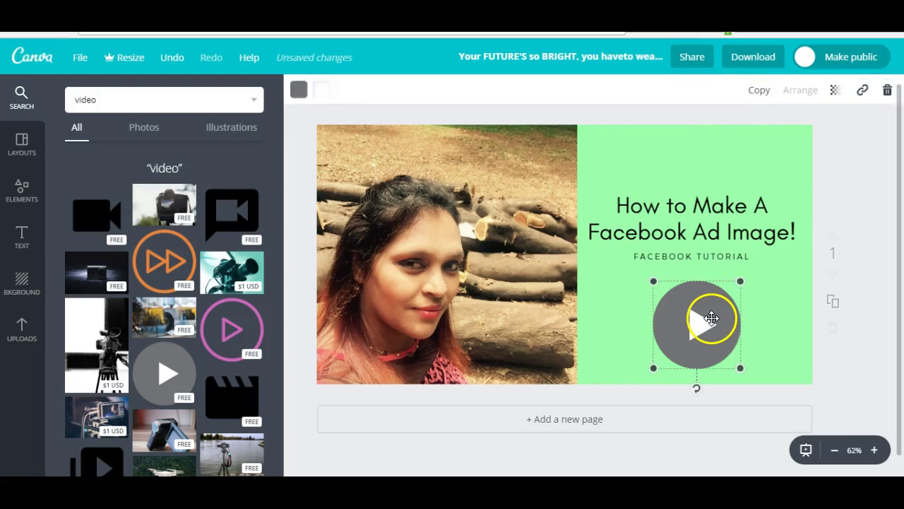
pyautogui.moveTo(737, 286); pyautogui.dragTo(731, 321)
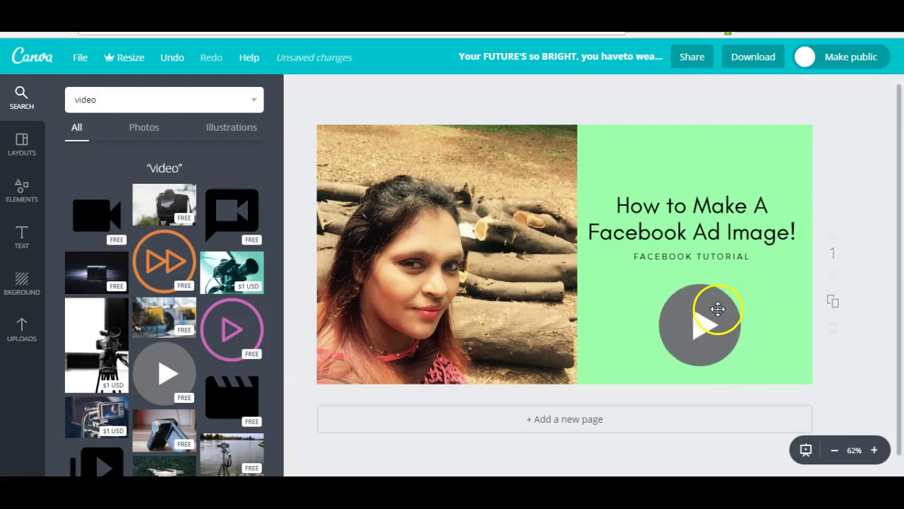
# Try red, blue and purple from the default palette for the play button's circle.
pyautogui.click(707, 313)
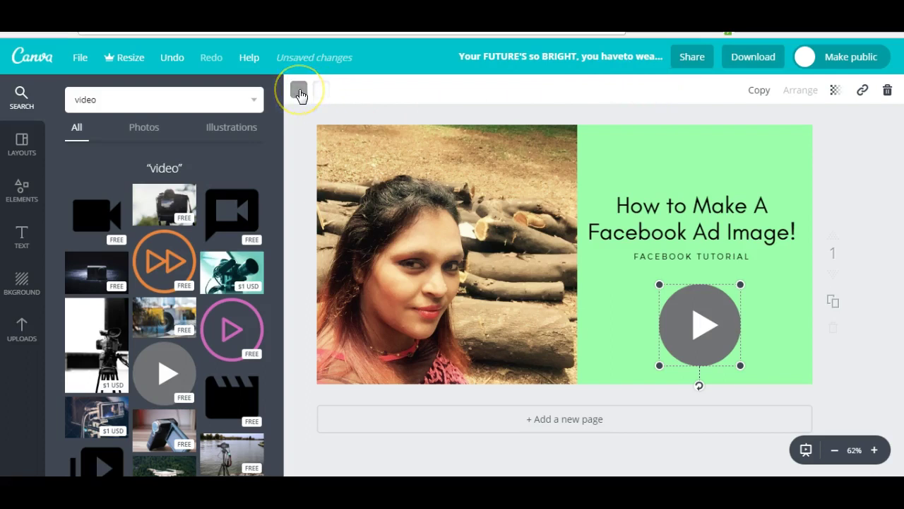
pyautogui.click(298, 91)
pyautogui.click(311, 205)
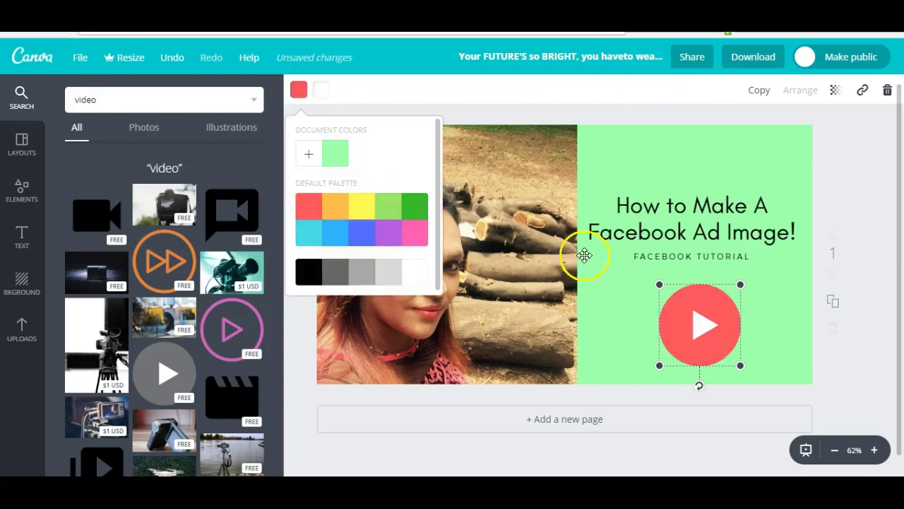
pyautogui.click(365, 238)
pyautogui.click(388, 236)
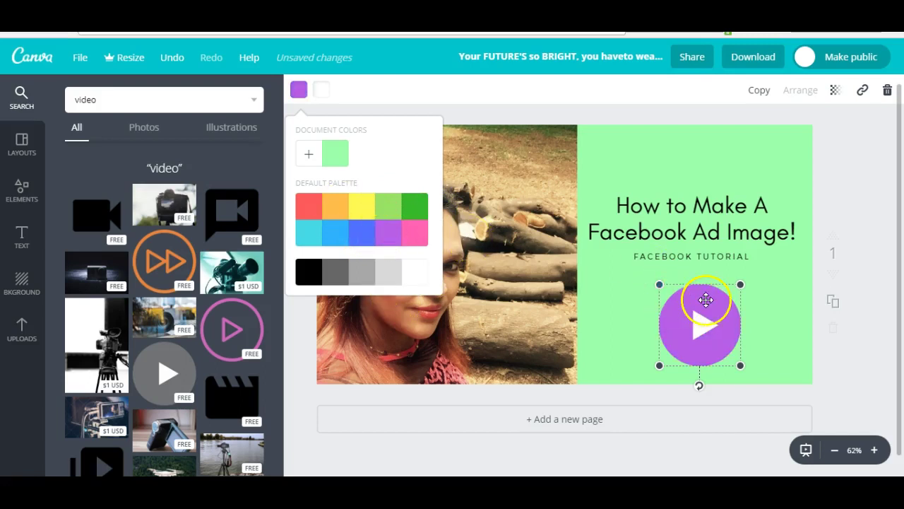
pyautogui.click(365, 97)
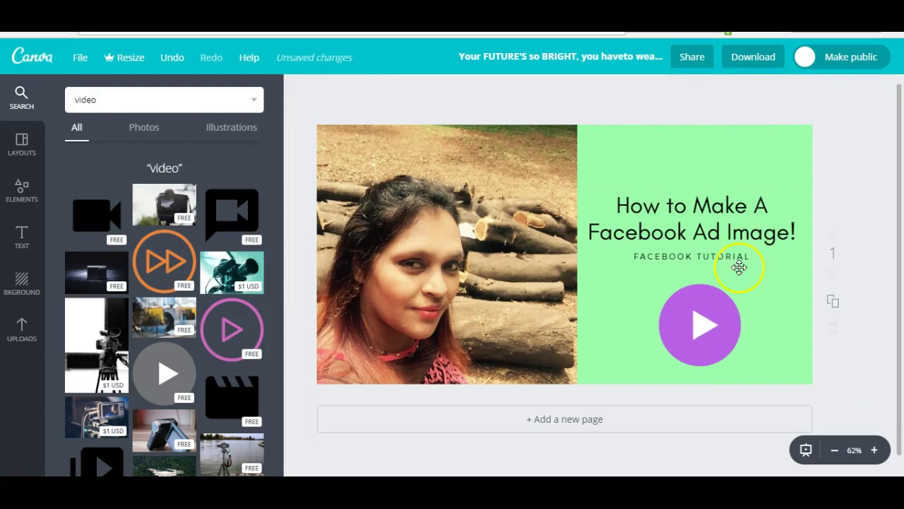
# Try red for the play button's triangle and set it back to white.
pyautogui.click(700, 317)
pyautogui.click(325, 89)
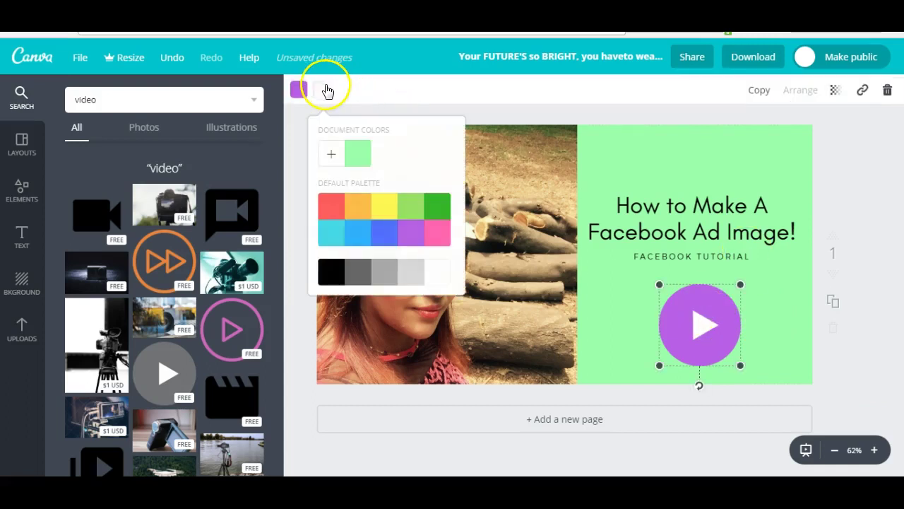
pyautogui.click(332, 208)
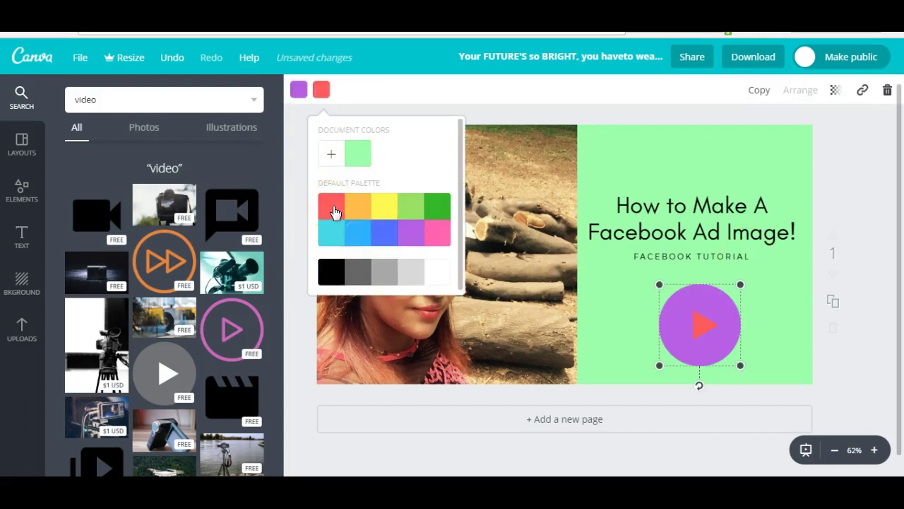
pyautogui.click(440, 274)
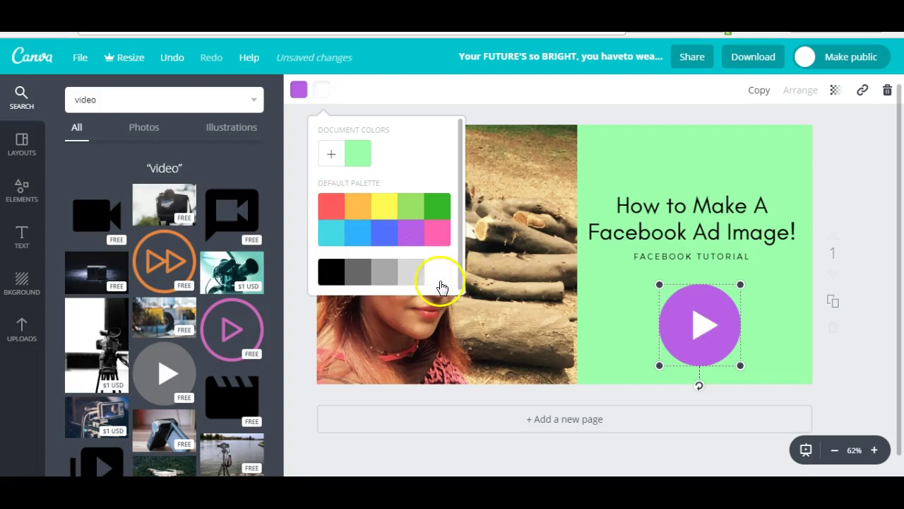
# Recolour the play button's circle in the default palette's red, shrink the button slightly and deselect it.
pyautogui.click(668, 329)
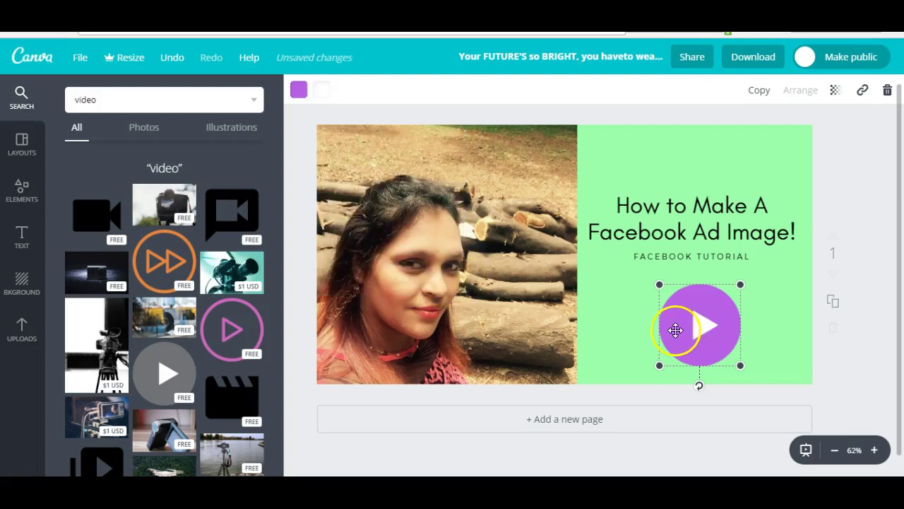
pyautogui.click(298, 89)
pyautogui.click(313, 207)
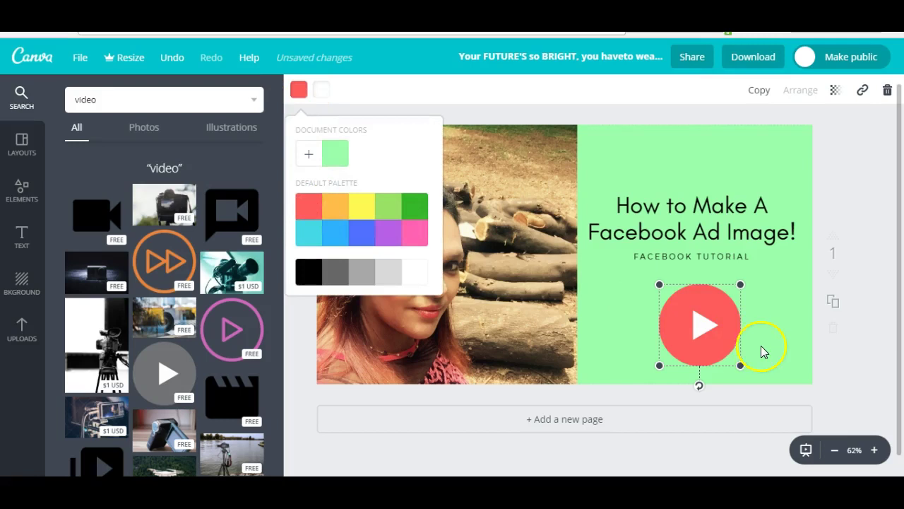
pyautogui.moveTo(739, 365); pyautogui.dragTo(722, 351)
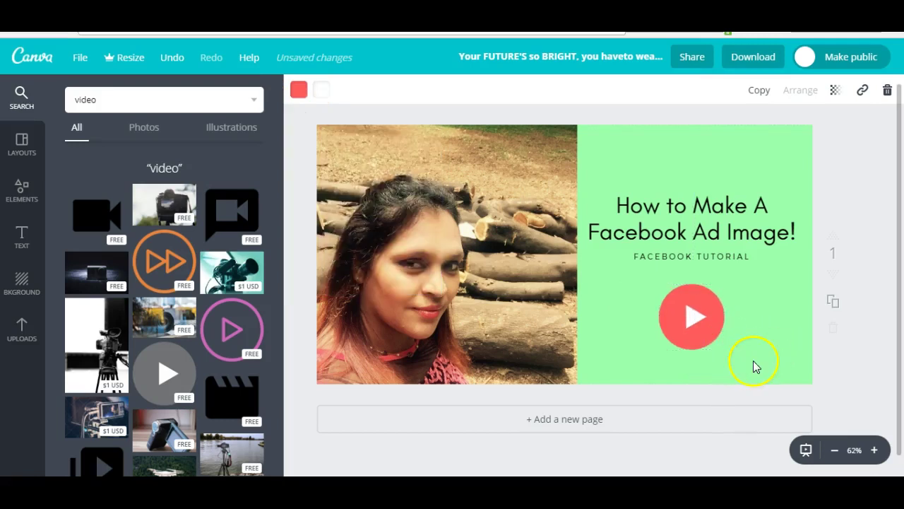
pyautogui.click(754, 366)
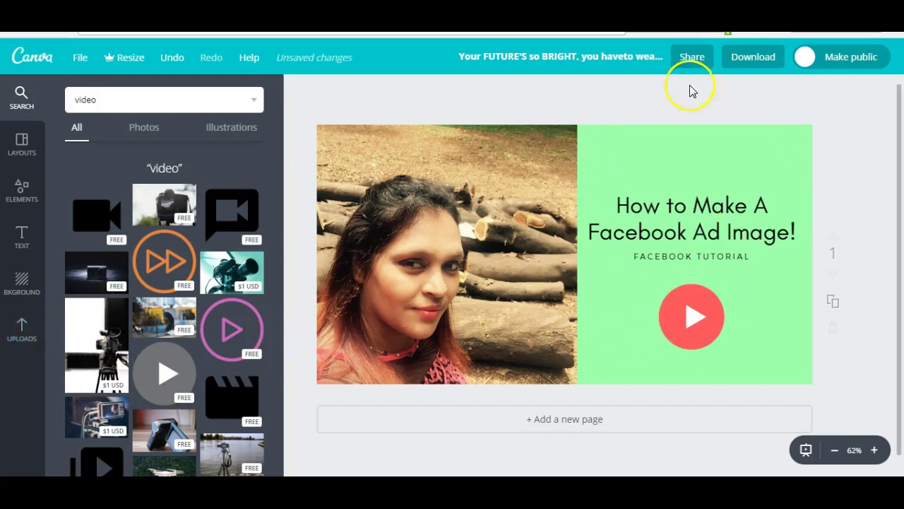
# Try a plain square outline from the shape elements on the design and delete it.
pyautogui.click(30, 199)
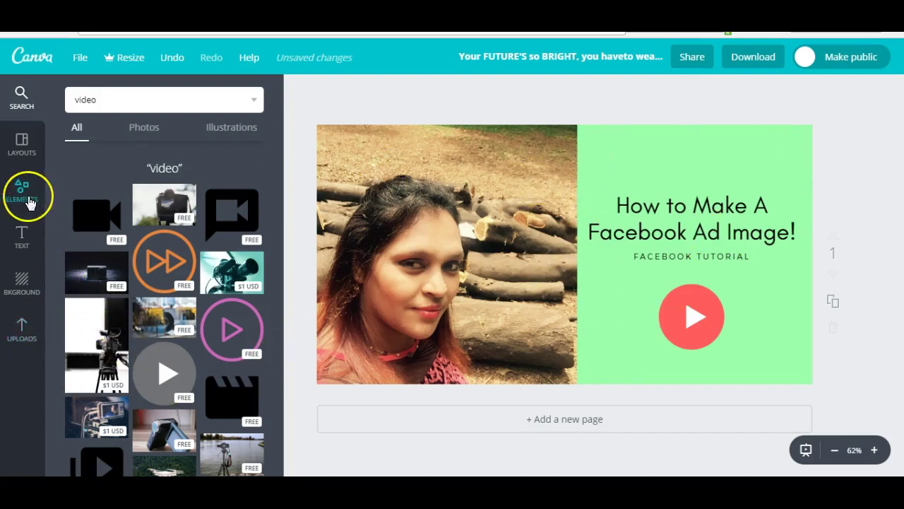
pyautogui.click(106, 259)
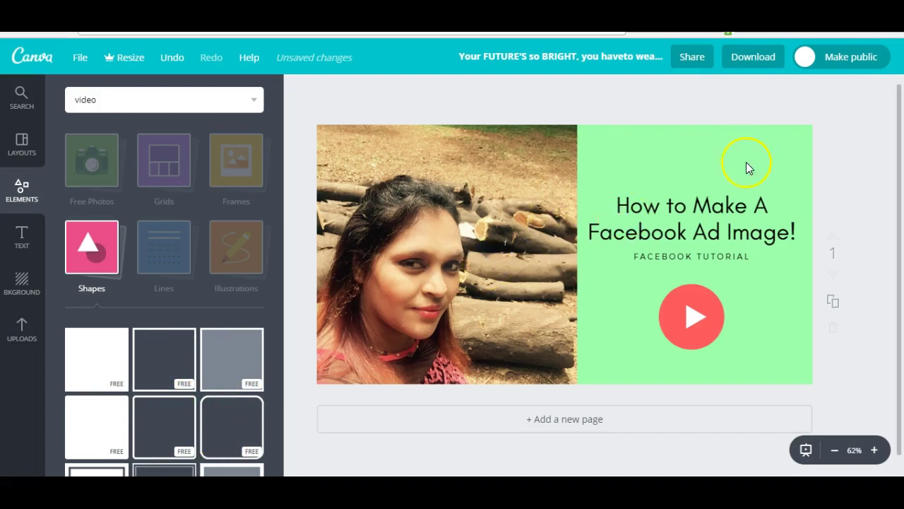
pyautogui.click(162, 369)
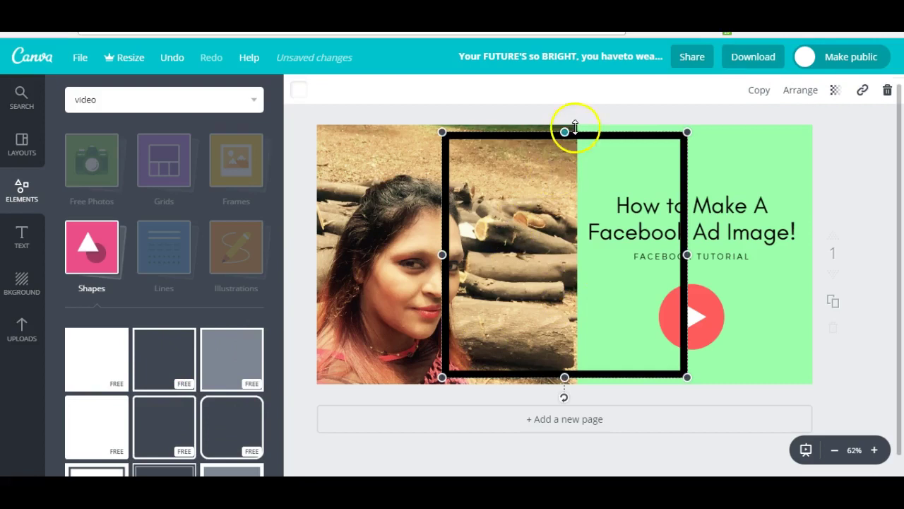
pyautogui.click(887, 90)
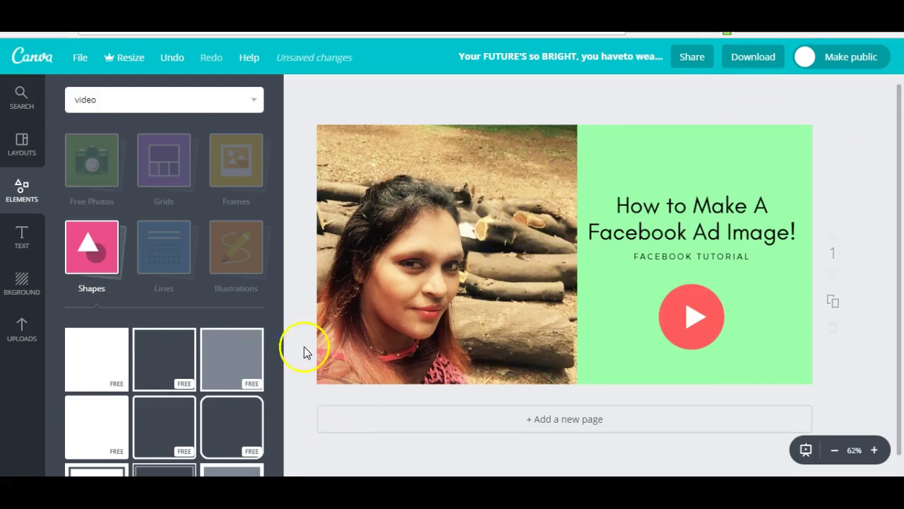
# Add the double-ring circle outline from the shape elements and place it around the text on the green area.
pyautogui.moveTo(282, 202); pyautogui.dragTo(285, 268)
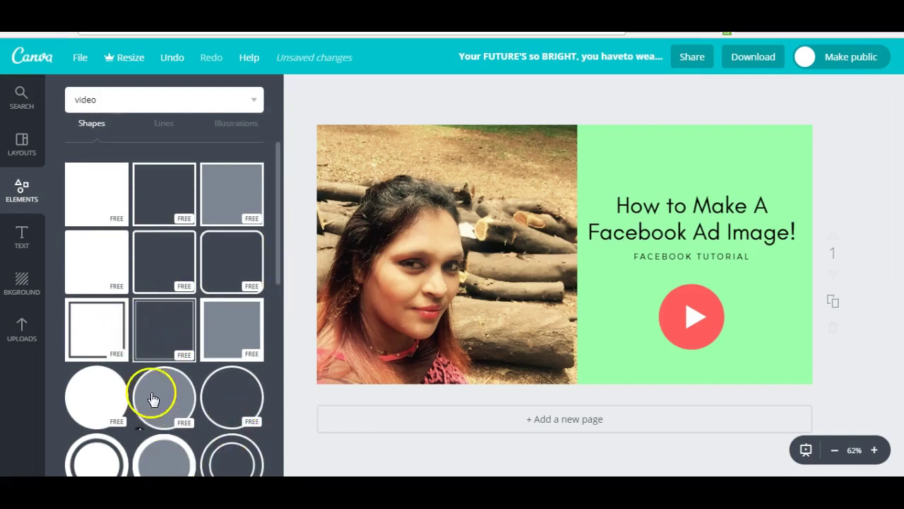
pyautogui.moveTo(277, 263); pyautogui.dragTo(291, 339)
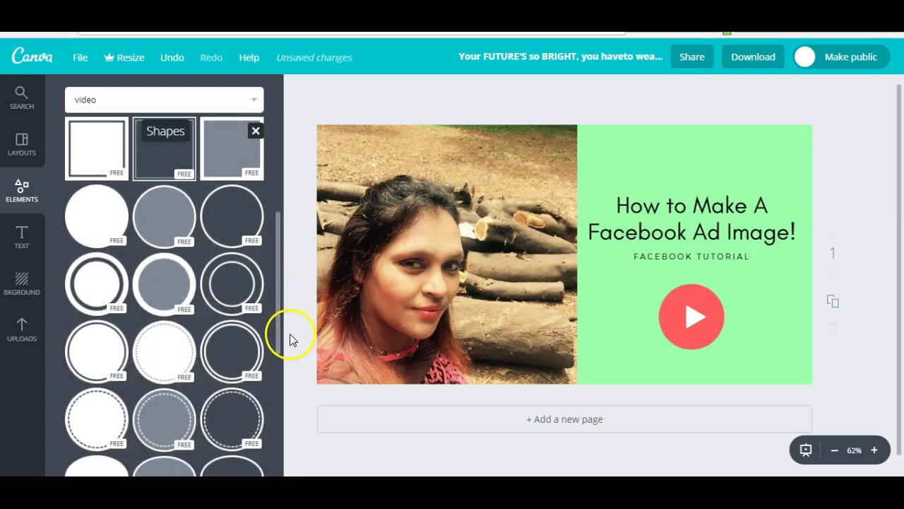
pyautogui.click(212, 359)
pyautogui.moveTo(641, 271); pyautogui.dragTo(765, 271)
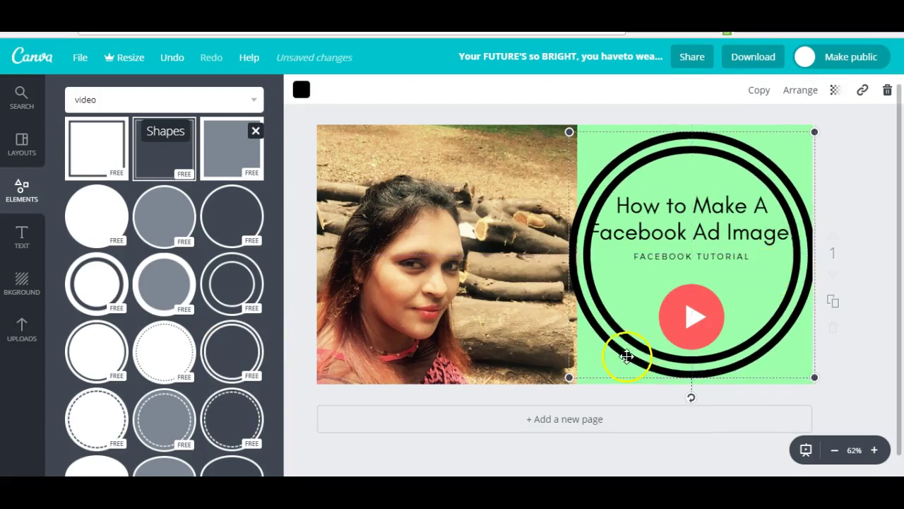
# Resize the double-ring circle to nearly the full height of the green area and align it with the design's right edge.
pyautogui.moveTo(569, 377); pyautogui.dragTo(552, 390)
pyautogui.moveTo(625, 339); pyautogui.dragTo(630, 323)
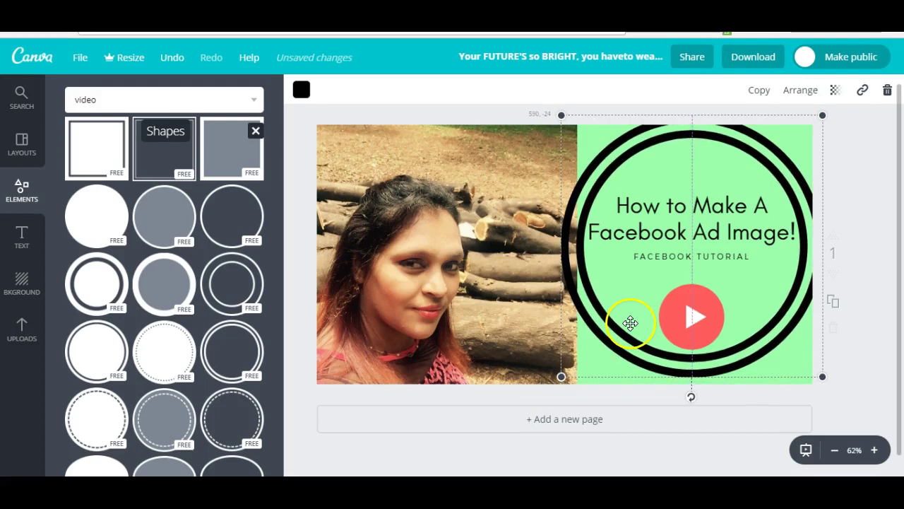
pyautogui.moveTo(822, 115); pyautogui.dragTo(814, 124)
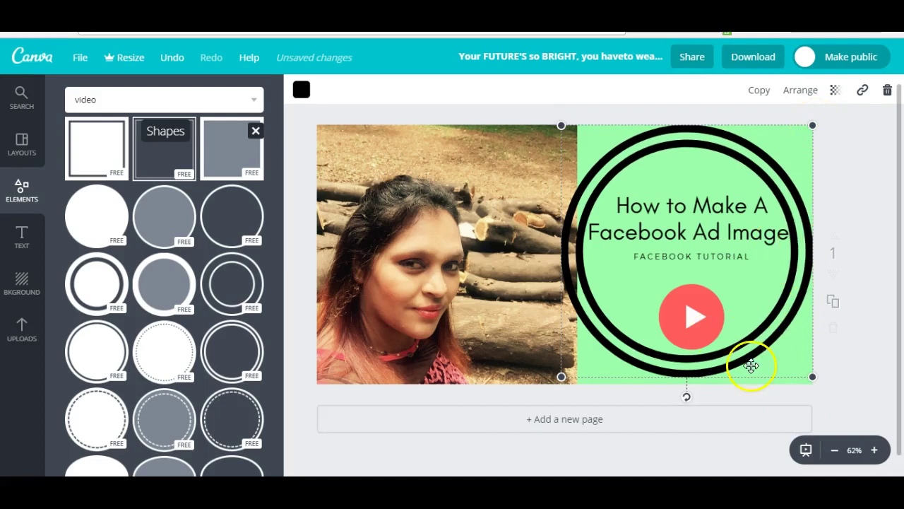
pyautogui.moveTo(719, 368); pyautogui.dragTo(721, 365)
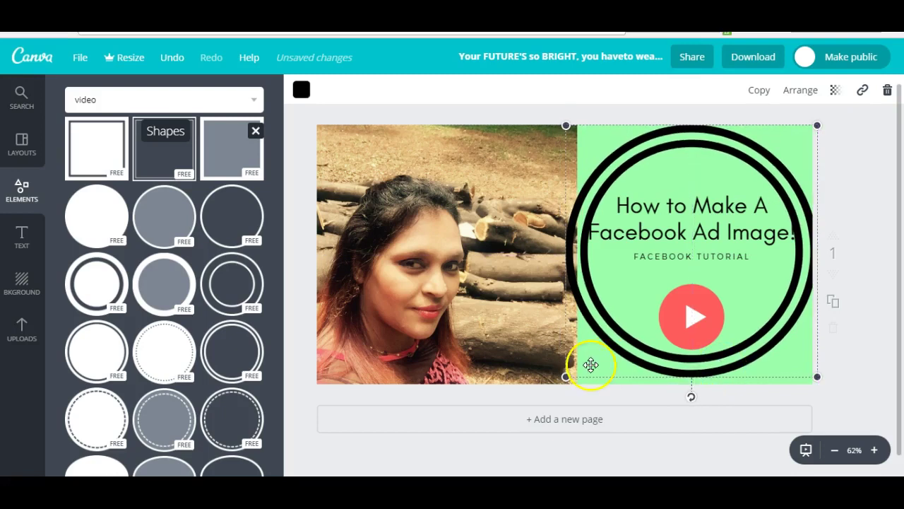
pyautogui.click(551, 356)
pyautogui.click(642, 356)
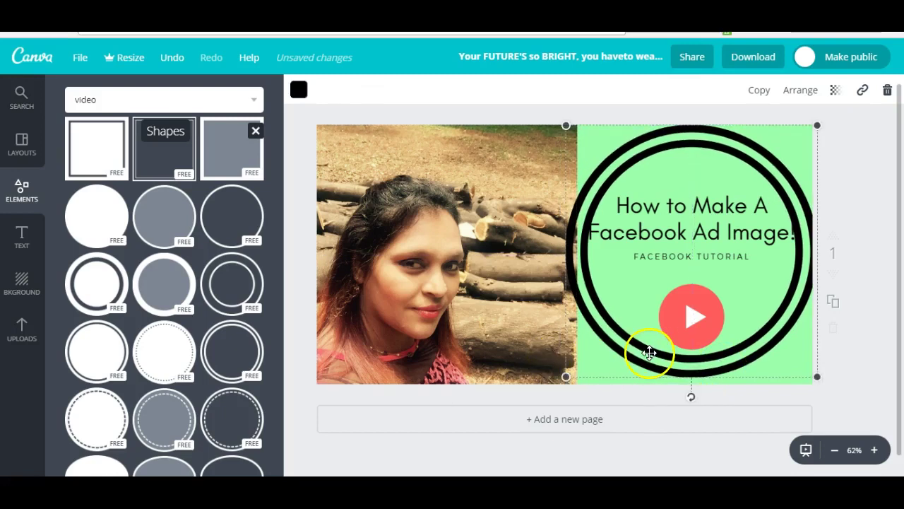
pyautogui.click(298, 90)
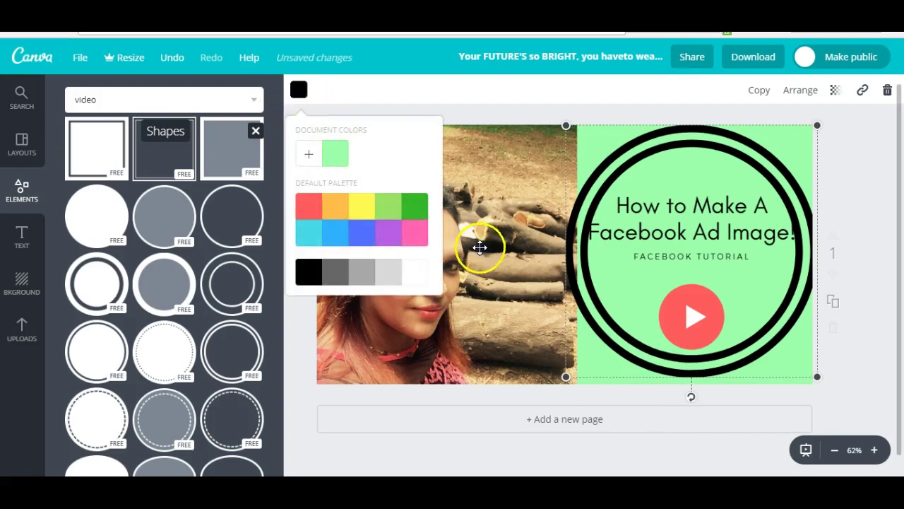
pyautogui.click(489, 304)
pyautogui.moveTo(584, 284); pyautogui.dragTo(580, 281)
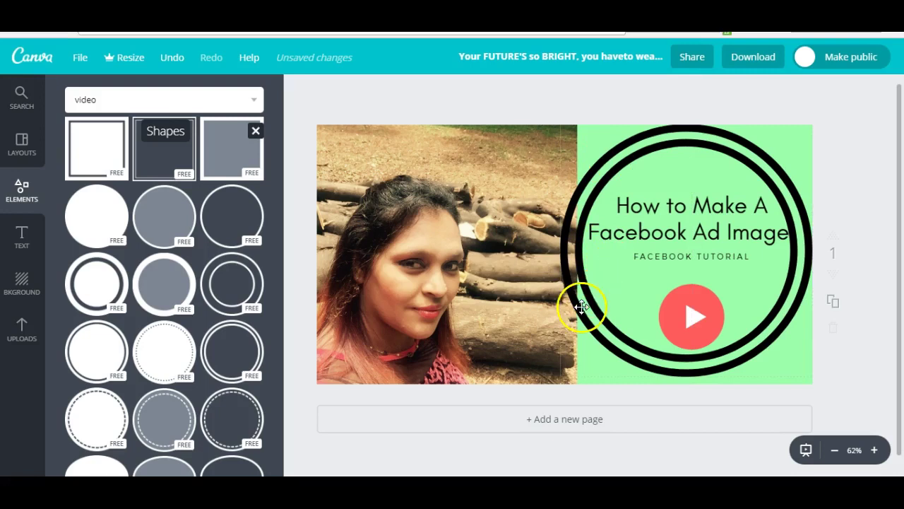
# Try white, blue, turquoise, yellow and pink from the default palette on the double-ring circle, then delete the circle.
pyautogui.click(581, 306)
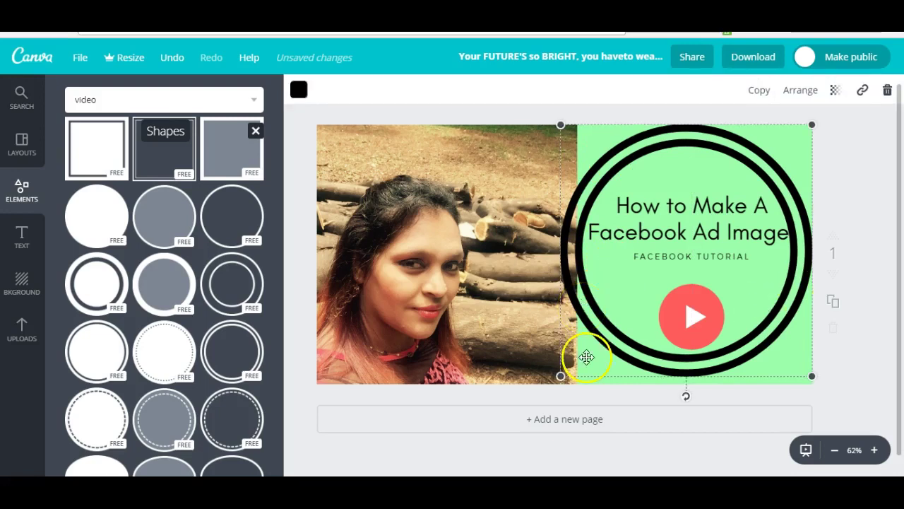
pyautogui.click(299, 90)
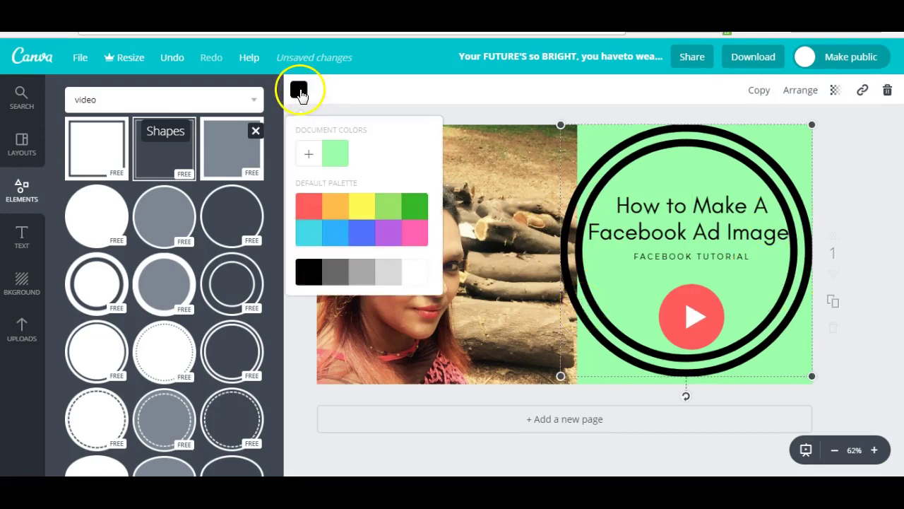
pyautogui.click(414, 272)
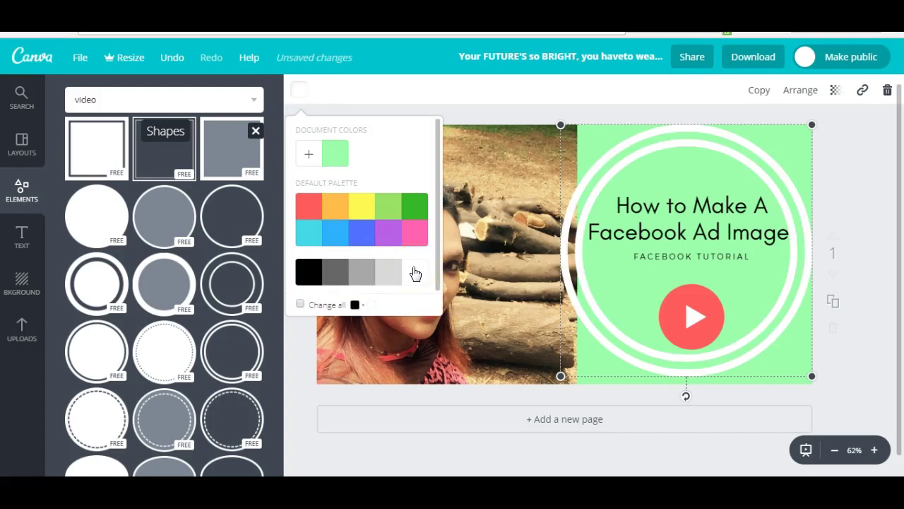
pyautogui.click(329, 236)
pyautogui.click(299, 239)
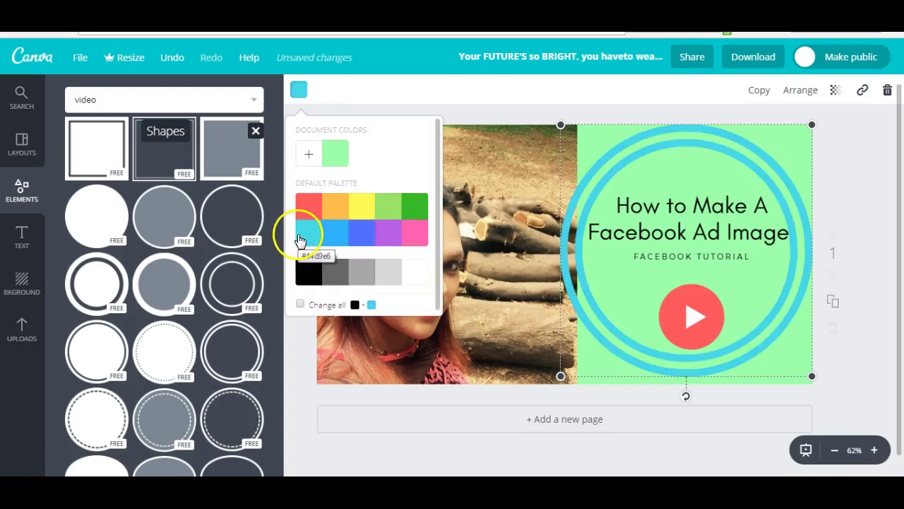
pyautogui.click(363, 207)
pyautogui.click(413, 235)
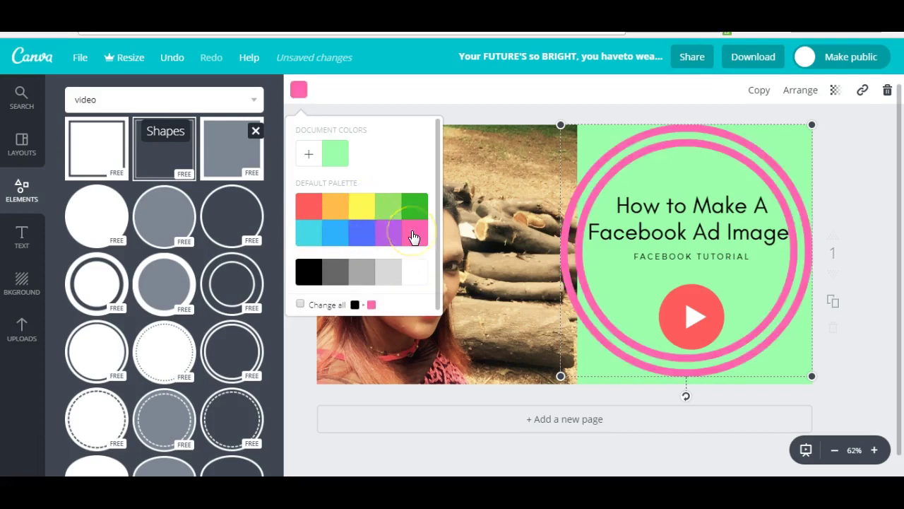
pyautogui.click(605, 289)
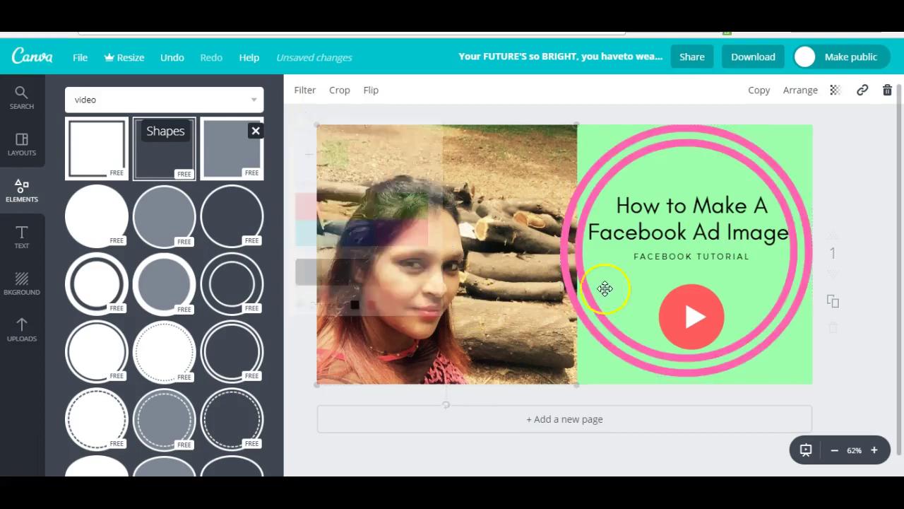
pyautogui.click(603, 319)
pyautogui.click(885, 91)
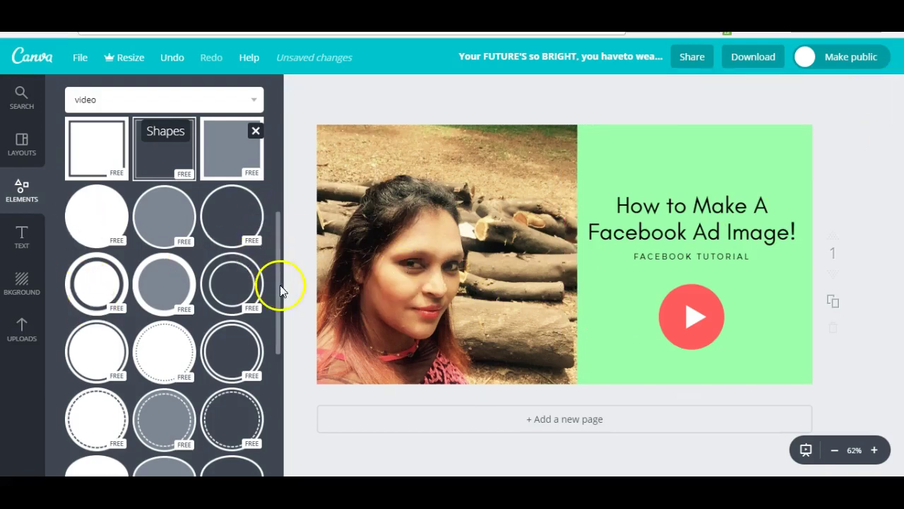
# Add the double-line square frame from the shape elements, place it around the text and narrow it to the green area.
pyautogui.scroll(1, 279, 269)
pyautogui.moveTo(279, 269); pyautogui.dragTo(270, 222)
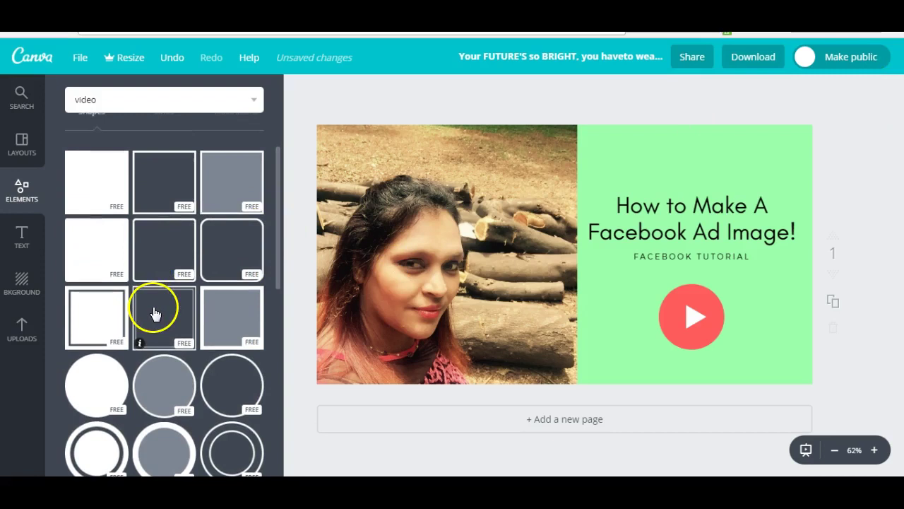
pyautogui.click(162, 311)
pyautogui.moveTo(645, 279); pyautogui.dragTo(772, 278)
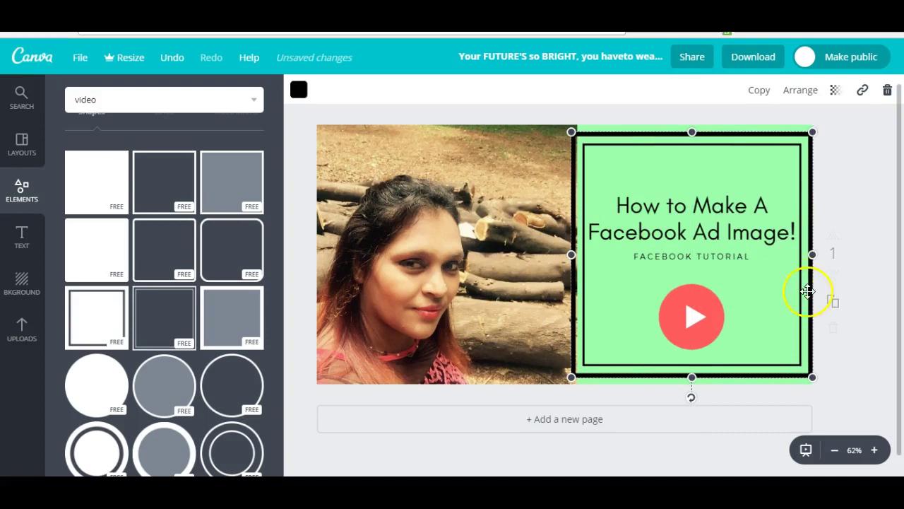
pyautogui.moveTo(571, 254)
pyautogui.mouseDown()
pyautogui.moveTo(534, 252)
pyautogui.moveTo(574, 254)
pyautogui.mouseUp()
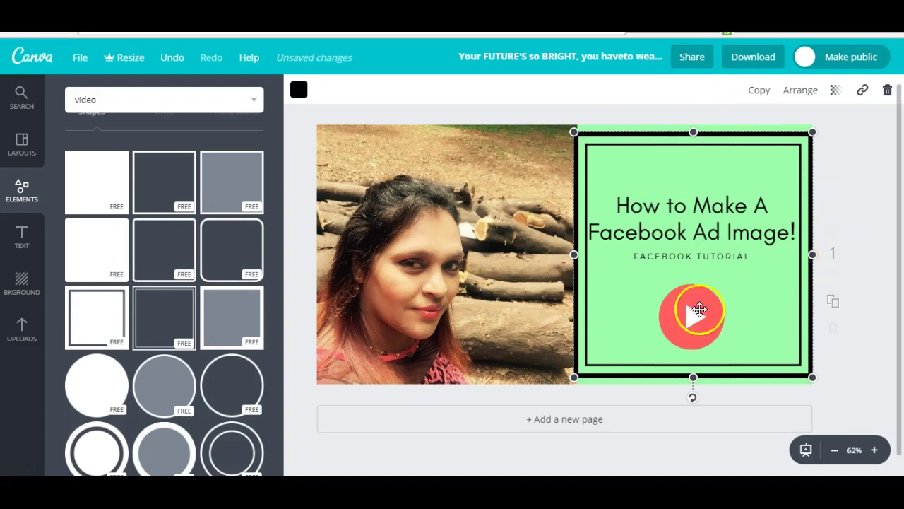
# Stretch the double-line frame across the photo and green area, then shorten it slightly and centre it vertically on the design.
pyautogui.moveTo(573, 253); pyautogui.dragTo(321, 245)
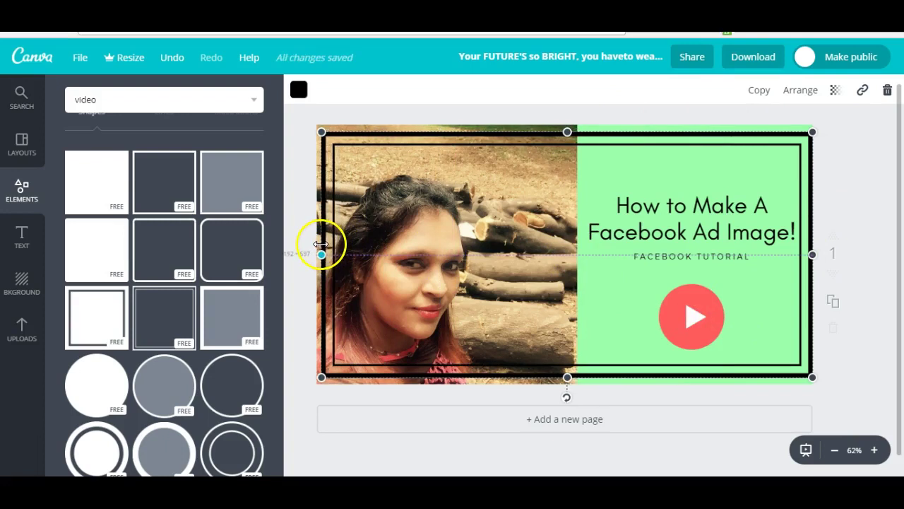
pyautogui.moveTo(566, 132); pyautogui.dragTo(567, 137)
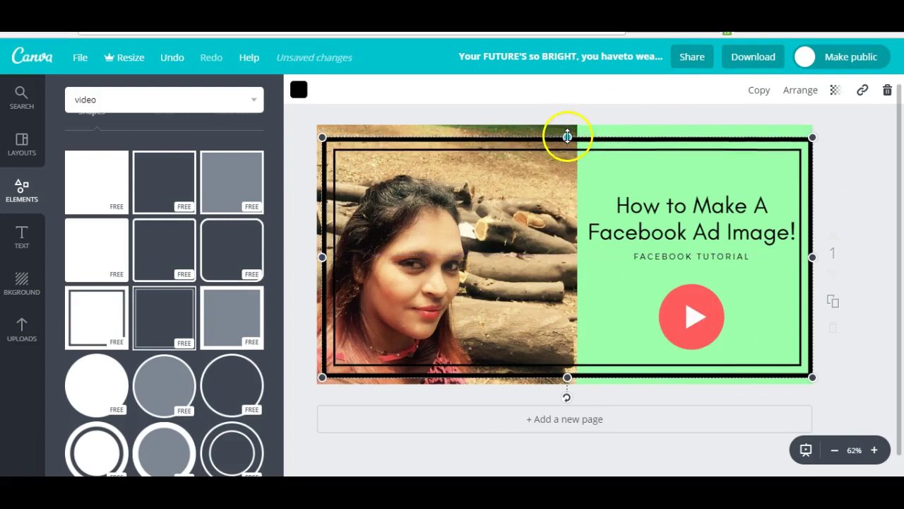
pyautogui.moveTo(567, 376); pyautogui.dragTo(568, 371)
pyautogui.moveTo(767, 262)
pyautogui.mouseDown()
pyautogui.moveTo(793, 258)
pyautogui.moveTo(758, 264)
pyautogui.moveTo(767, 258)
pyautogui.mouseUp()
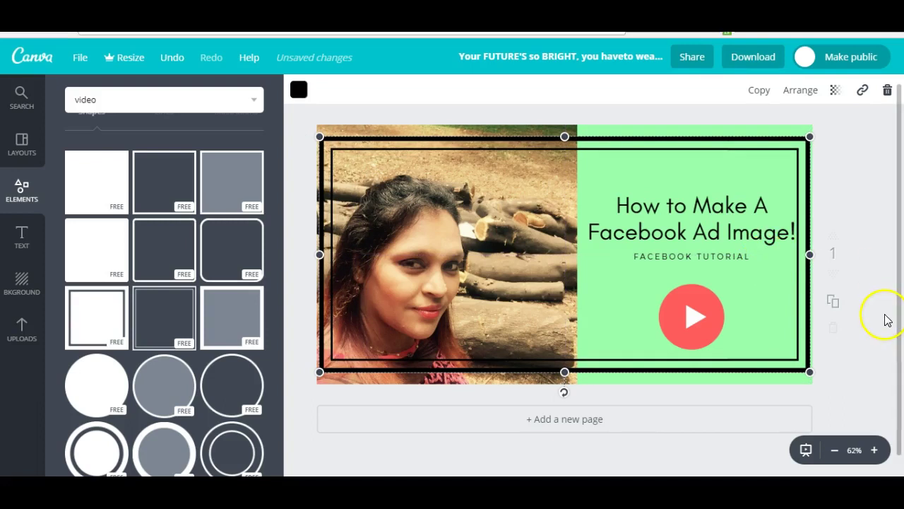
pyautogui.moveTo(810, 257); pyautogui.dragTo(809, 254)
pyautogui.click(853, 281)
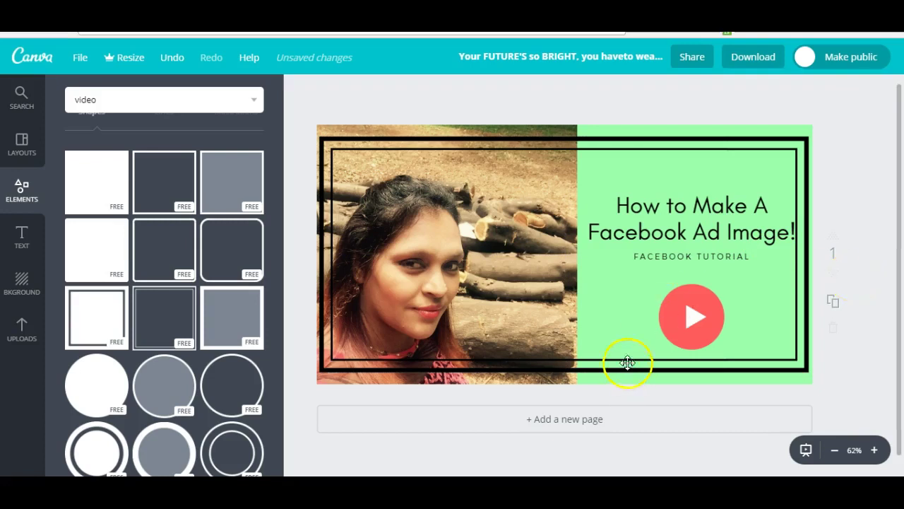
# Download the design as a JPG, save it under the suggested file name and close the download notice.
pyautogui.click(754, 63)
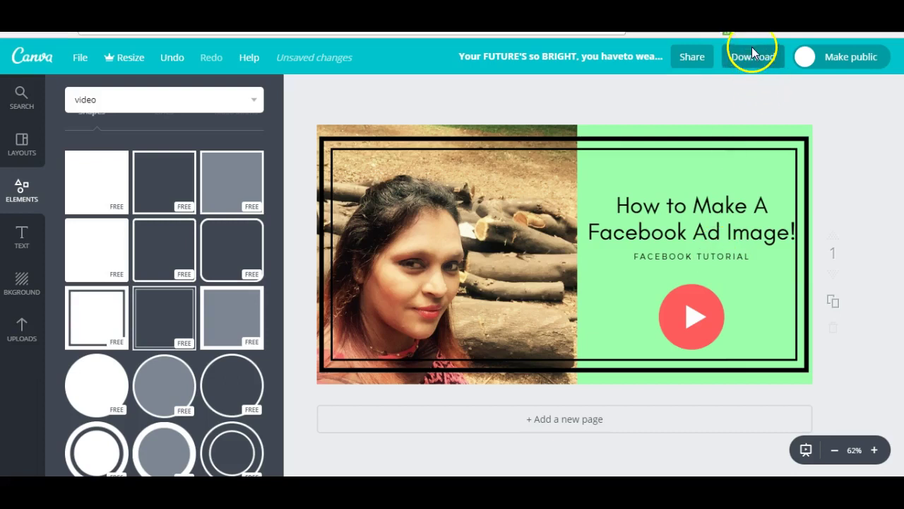
pyautogui.click(707, 131)
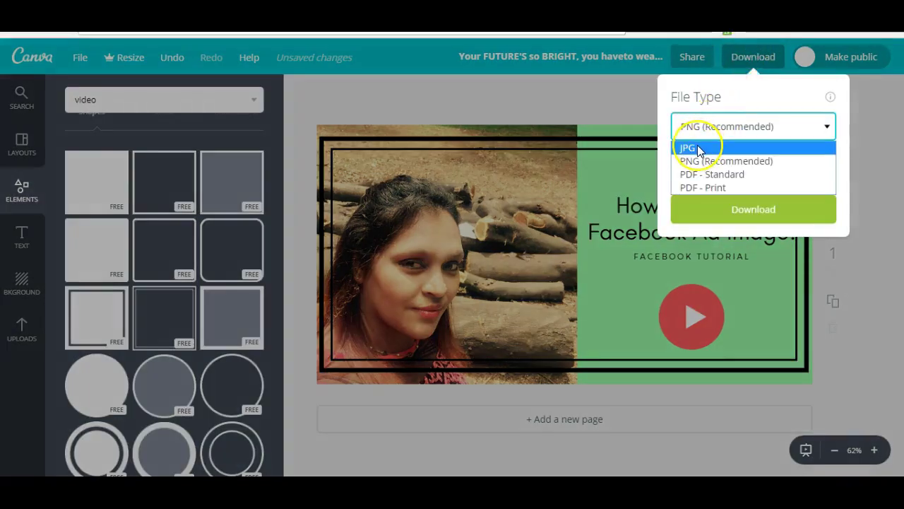
pyautogui.click(698, 147)
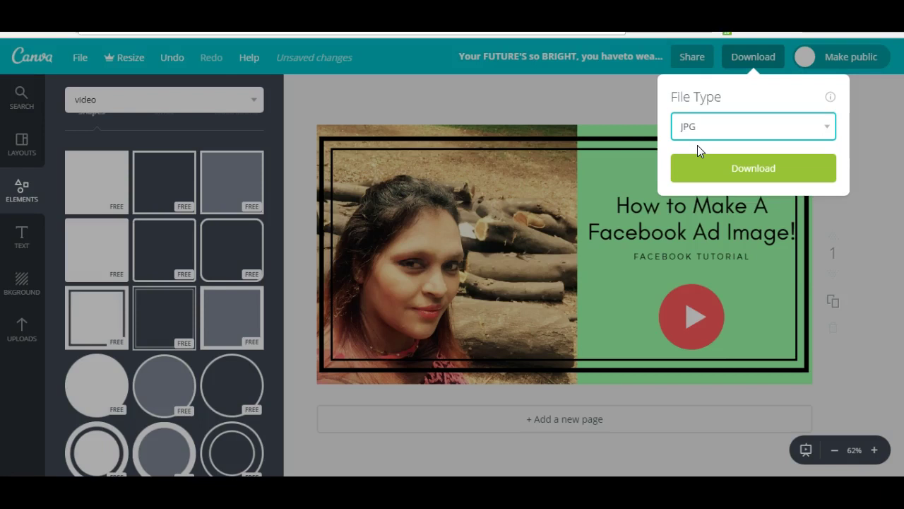
pyautogui.click(730, 176)
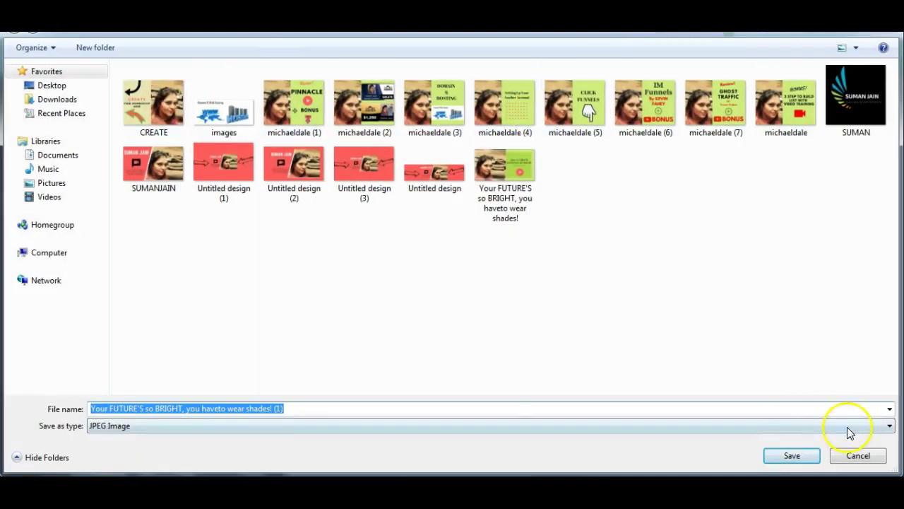
pyautogui.click(805, 457)
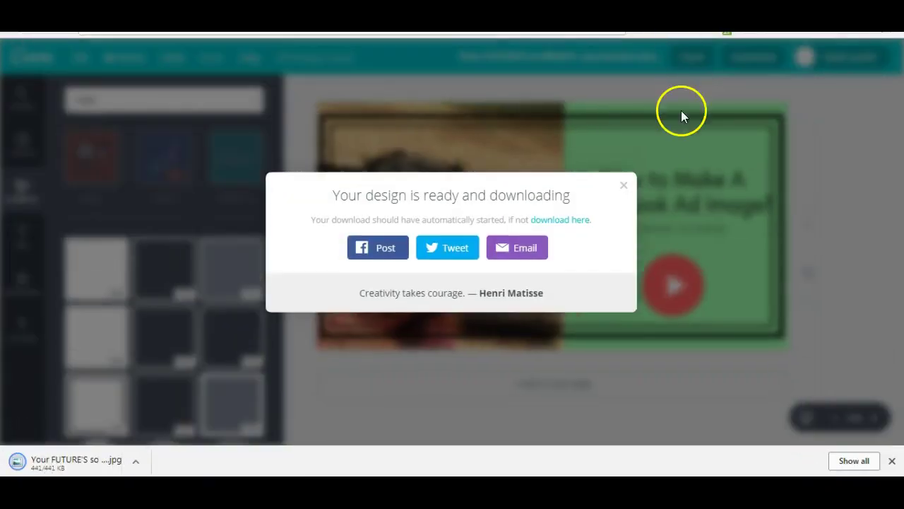
pyautogui.click(625, 187)
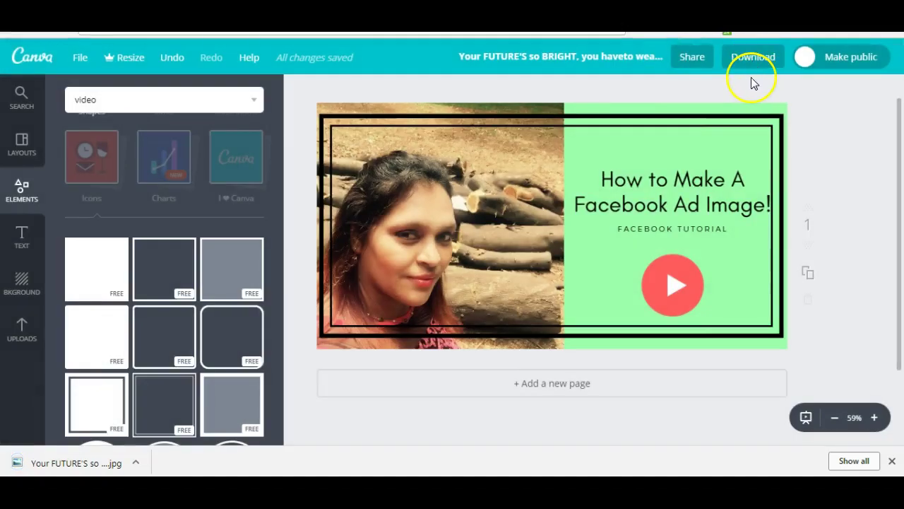
# Switch to the Facebook Grid Image Checker Tool and upload the sample image Everything.
pyautogui.hotkey('ctrl', 'Tab')
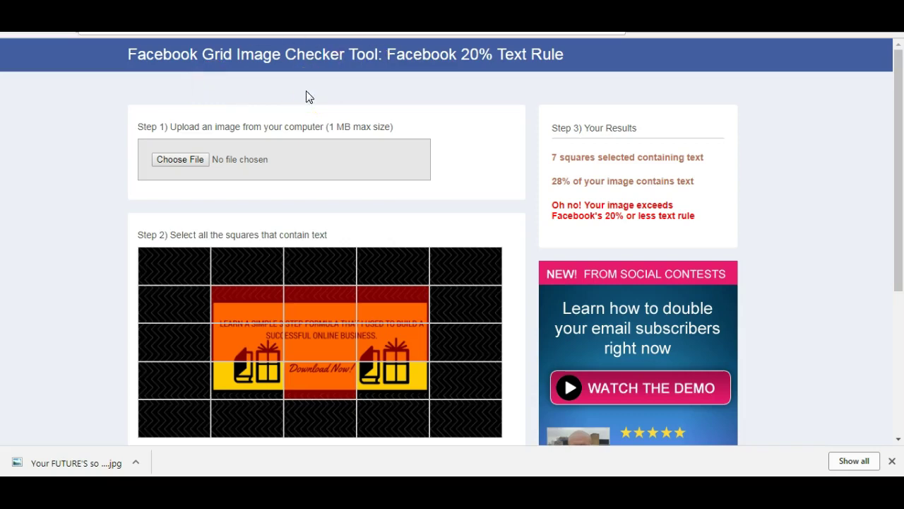
pyautogui.click(190, 165)
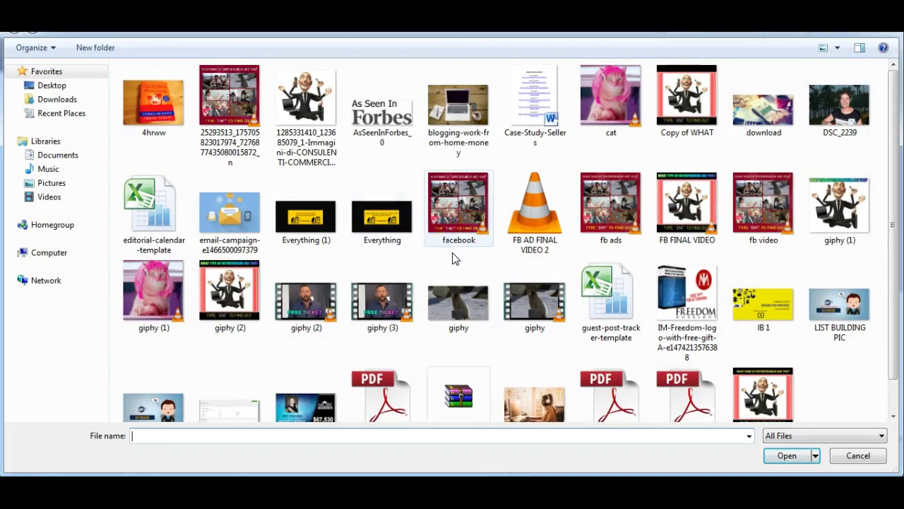
pyautogui.click(381, 212)
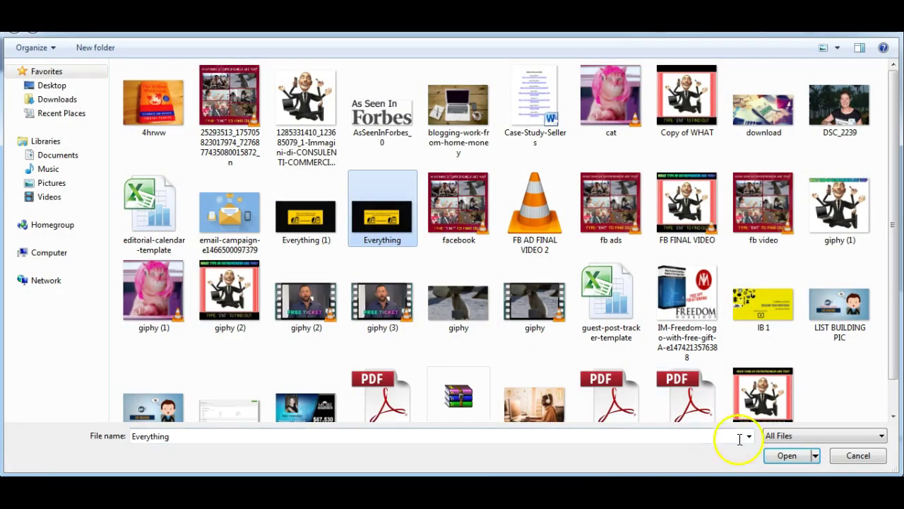
pyautogui.click(784, 456)
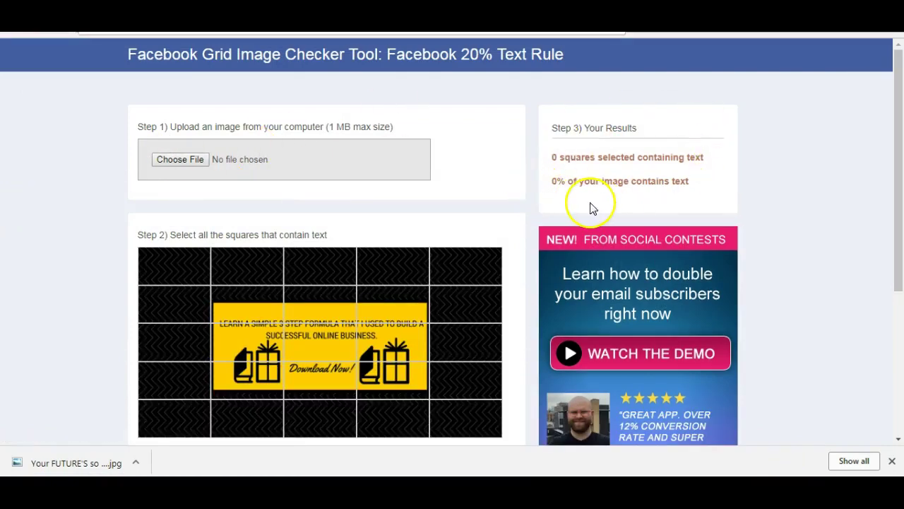
# Mark the text squares on the sample image: columns two to four of rows two and three, plus the "Download Now!" square.
pyautogui.click(233, 325)
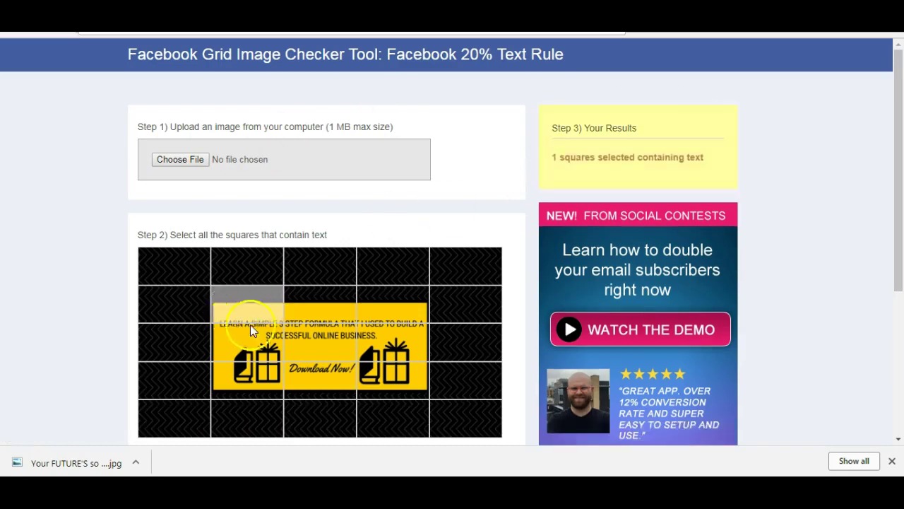
pyautogui.click(315, 329)
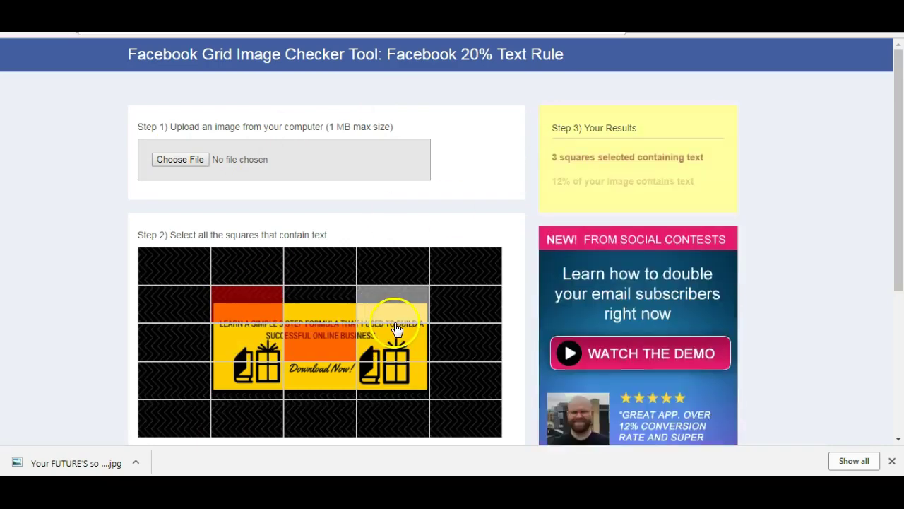
pyautogui.click(393, 329)
pyautogui.click(317, 378)
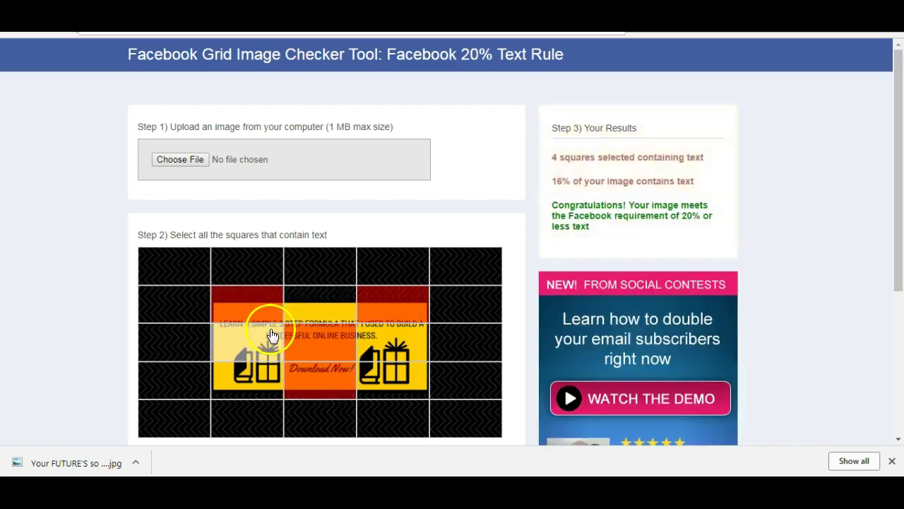
pyautogui.click(272, 334)
pyautogui.click(371, 332)
pyautogui.click(378, 341)
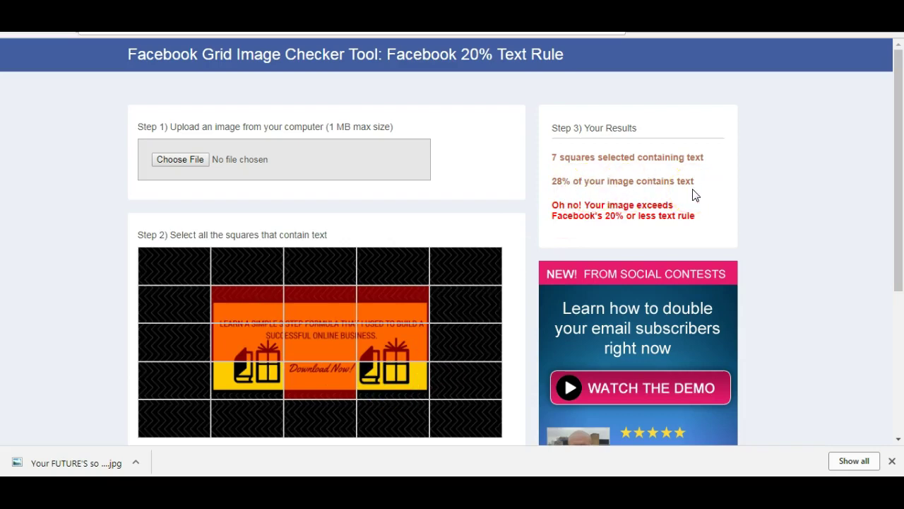
# Upload "Your FUTURE'S so BRIGHT, you haveto wear shades! (1)" from the YOUTUBE PIC folder of the Pictures library to the checker.
pyautogui.click(173, 163)
pyautogui.click(53, 182)
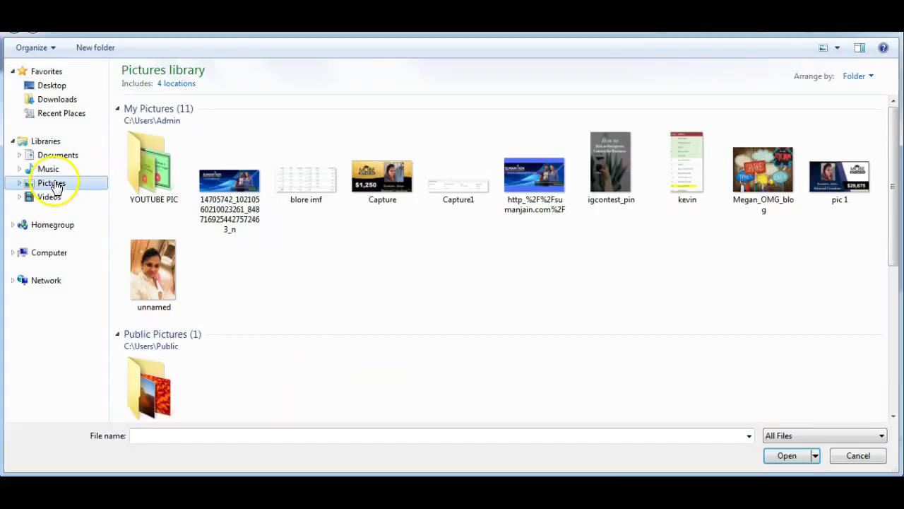
pyautogui.click(145, 177)
pyautogui.doubleClick(145, 176)
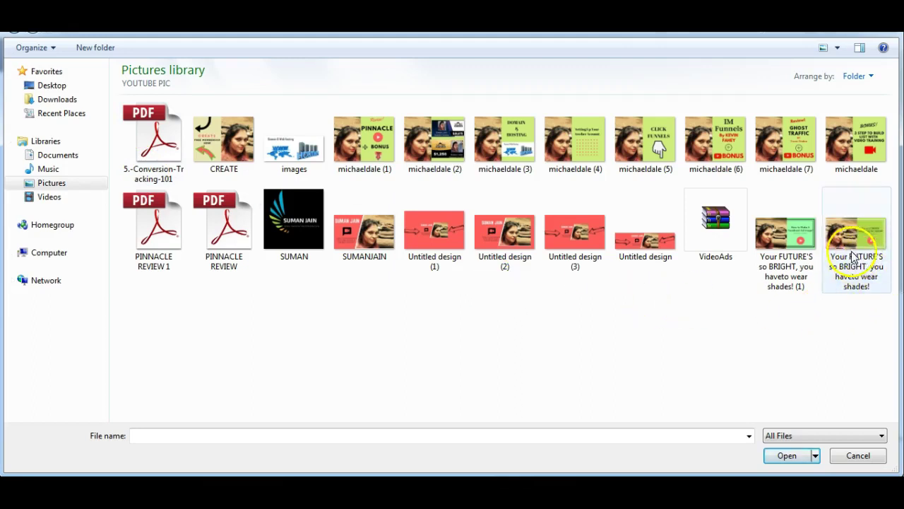
pyautogui.click(801, 249)
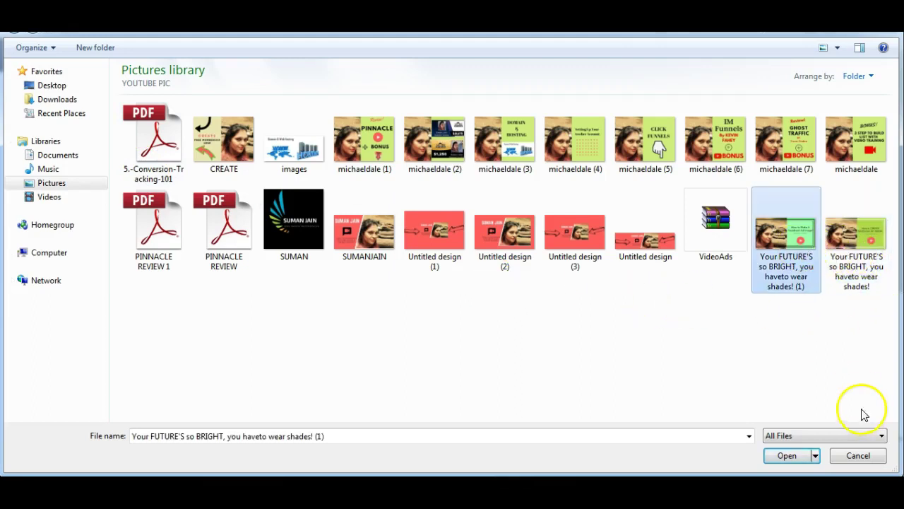
pyautogui.click(800, 458)
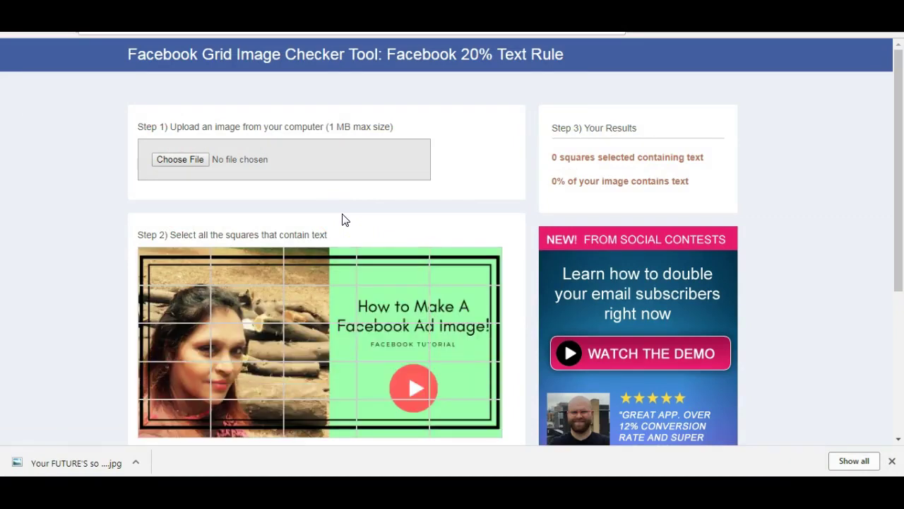
# Mark the ad's text squares in the grid: columns four and five of row two, and columns three to five of row three.
pyautogui.click(363, 305)
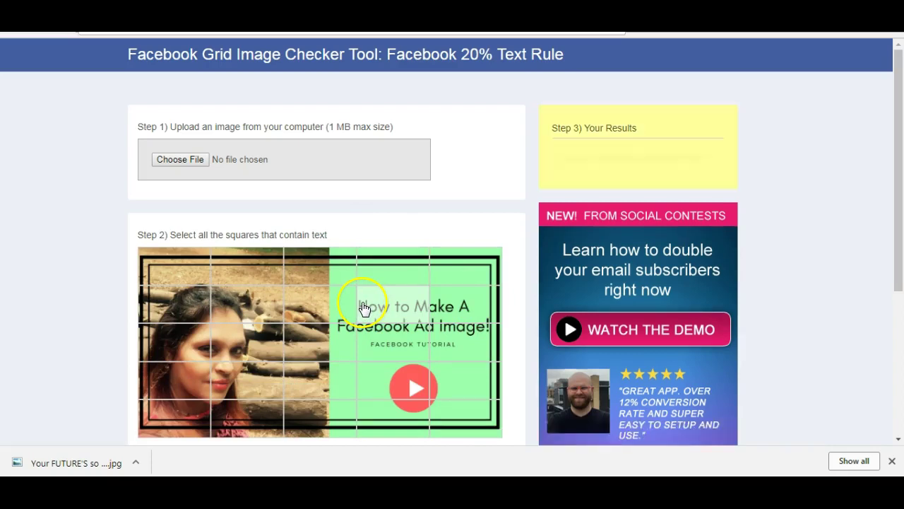
pyautogui.click(440, 302)
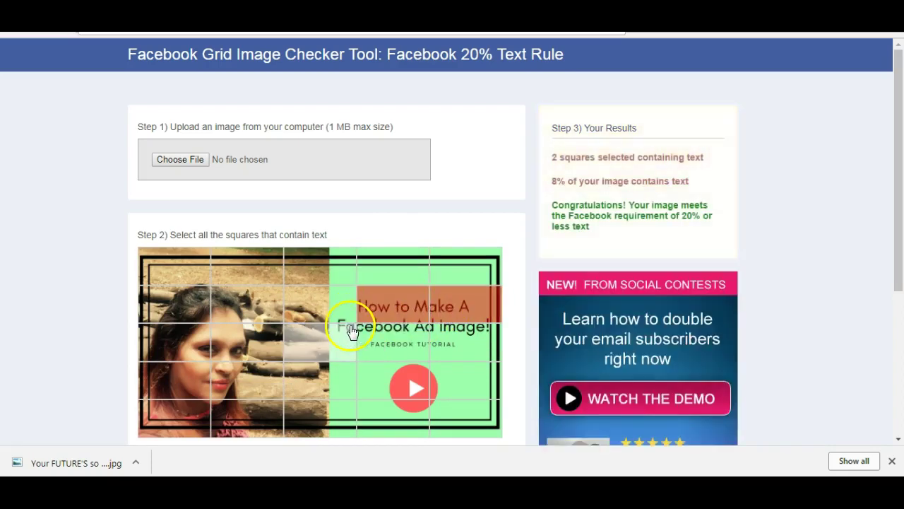
pyautogui.click(351, 329)
pyautogui.click(383, 336)
pyautogui.click(460, 346)
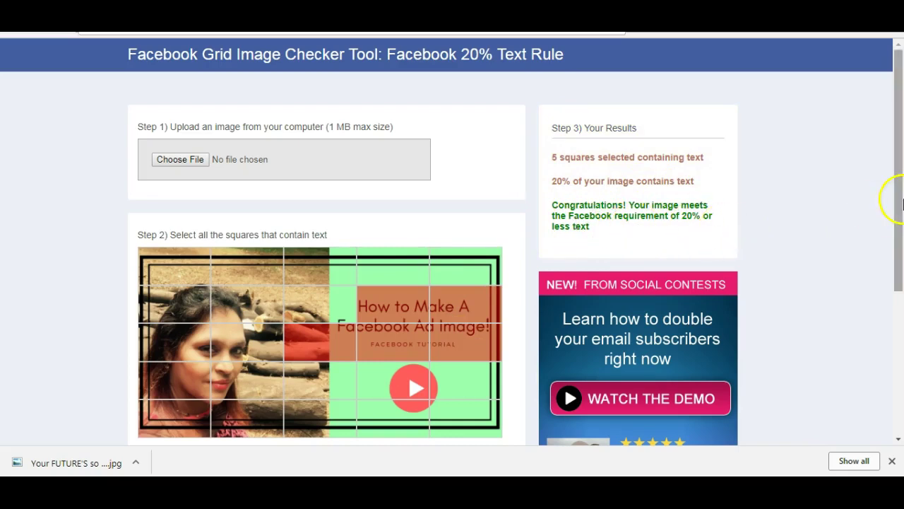
pyautogui.moveTo(897, 203); pyautogui.dragTo(859, 95)
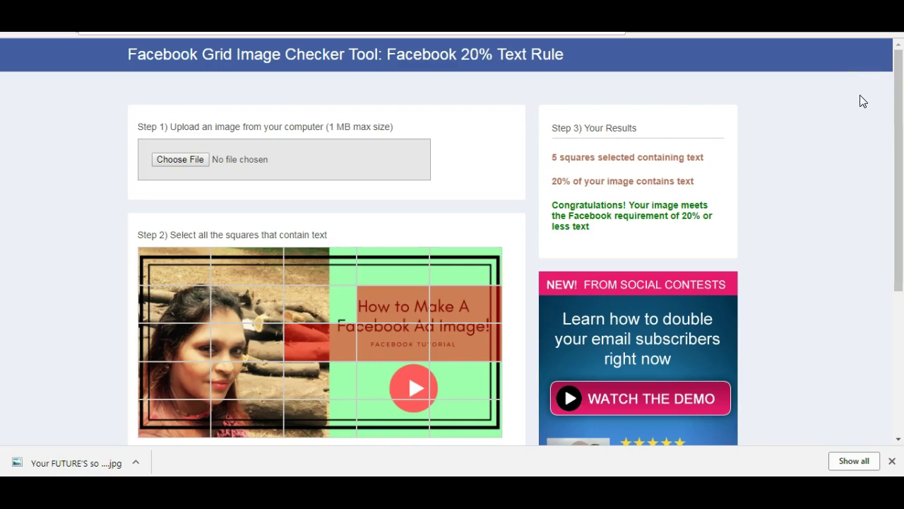